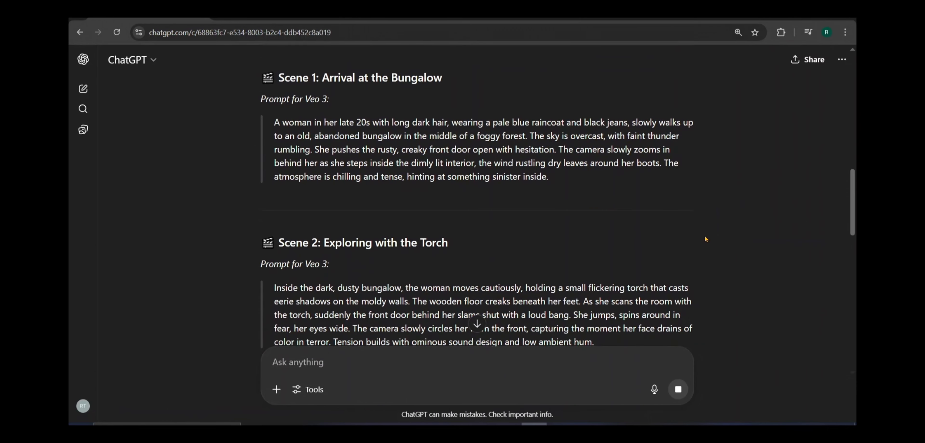
Step: Ask ChatGPT to repeat the woman's skin tone, dress, hair, face and body shape in every prompt and describe the ghost in detail as terrifying
scroll(705, 239, down, 5)
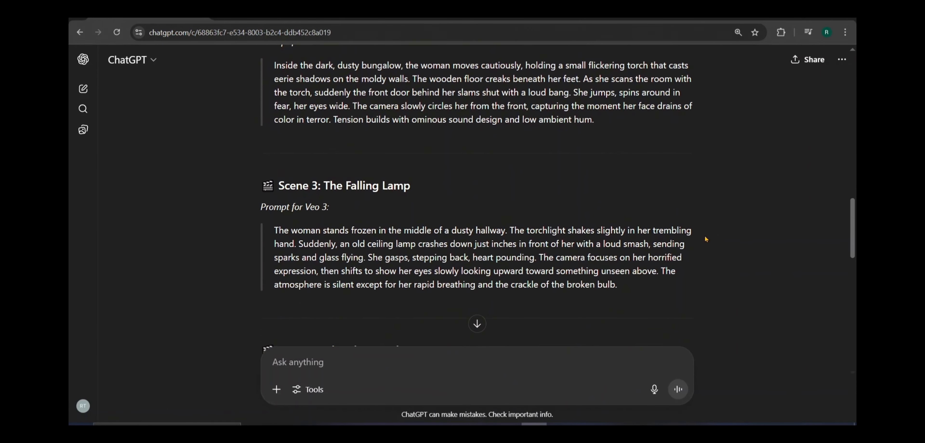
scroll(706, 239, down, 2)
scroll(706, 239, down, 5)
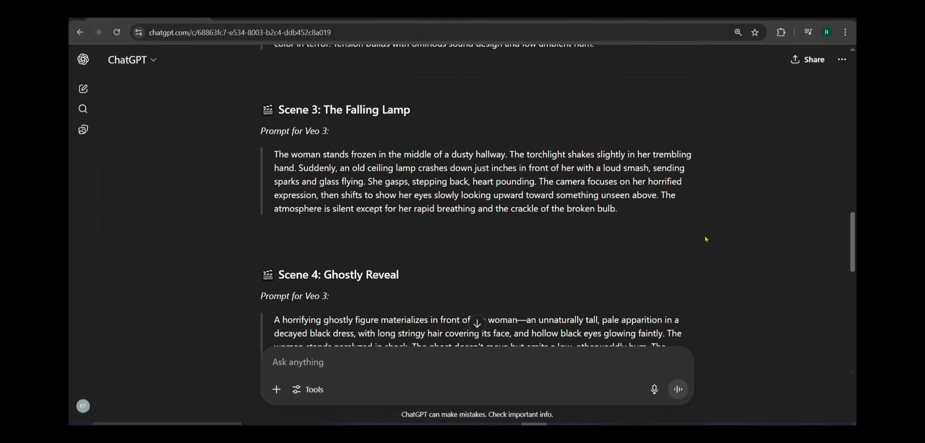
scroll(706, 239, down, 6)
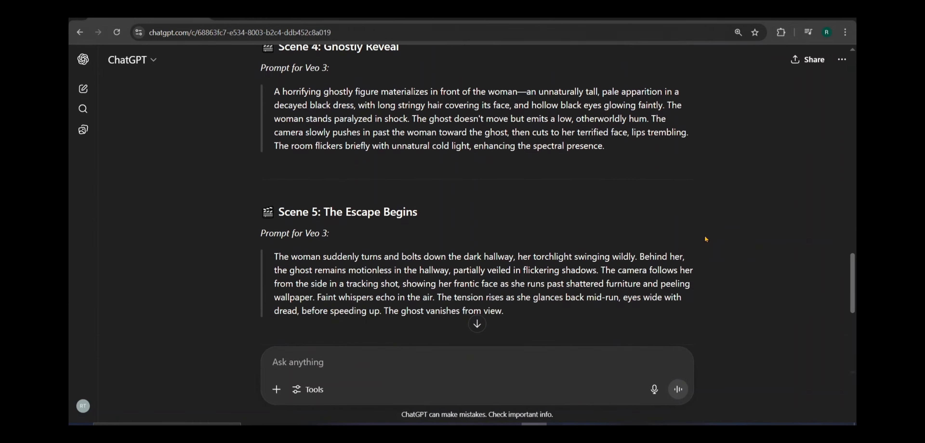
scroll(706, 239, down, 3)
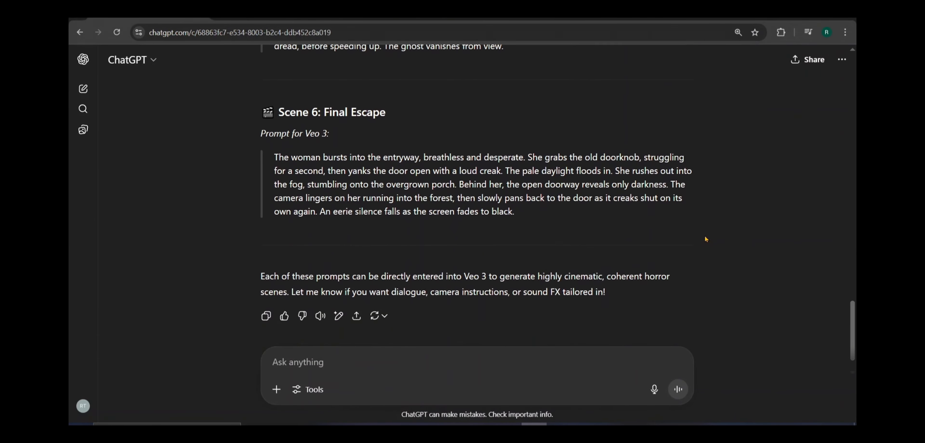
click(425, 363)
text(i asked you to mention woman )
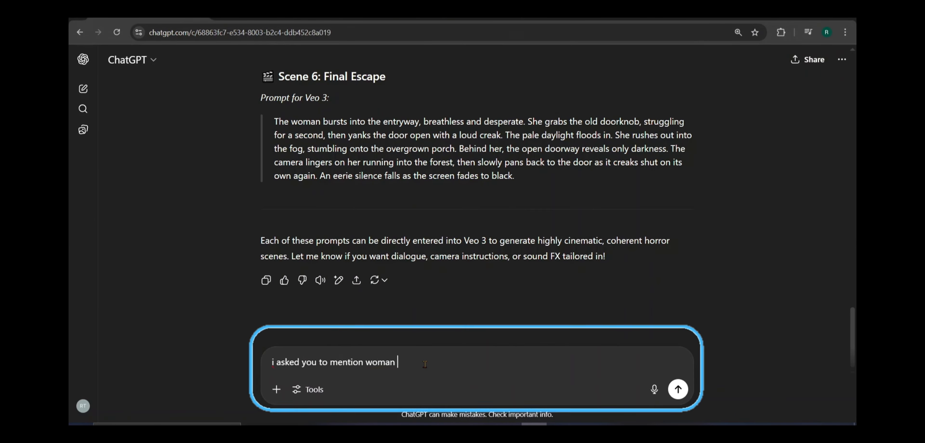
text(and other subjects characteristics in every prompt. so do that. in every prompt repeat same characteristics )
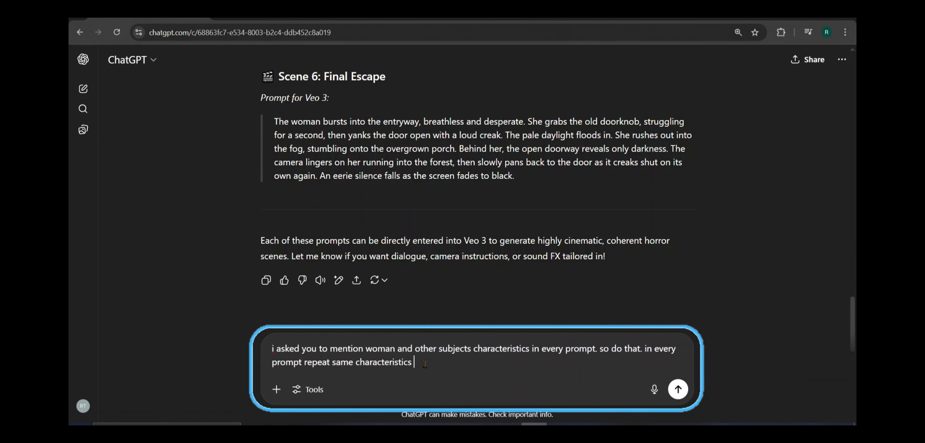
text(for the woman in detail including skin tone, dress, hair, face shape , body shape .. etc.. every detail. also prompts t)
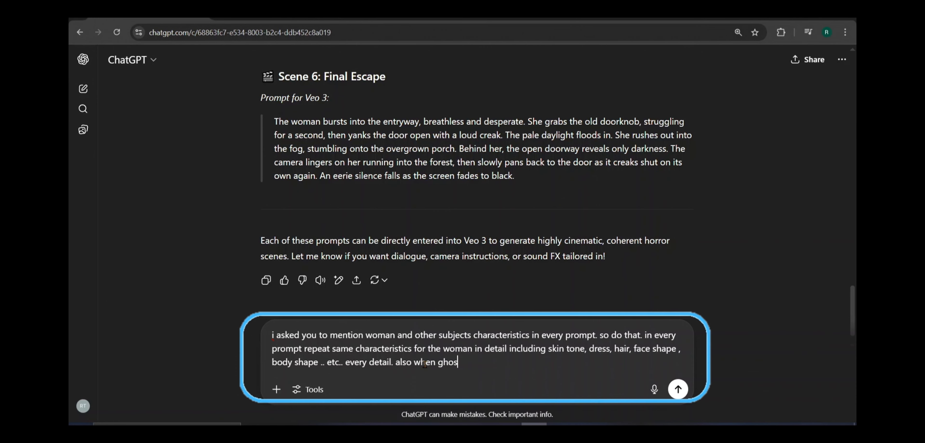
text(hat have the ghost, describe the ghost characteristics as well)
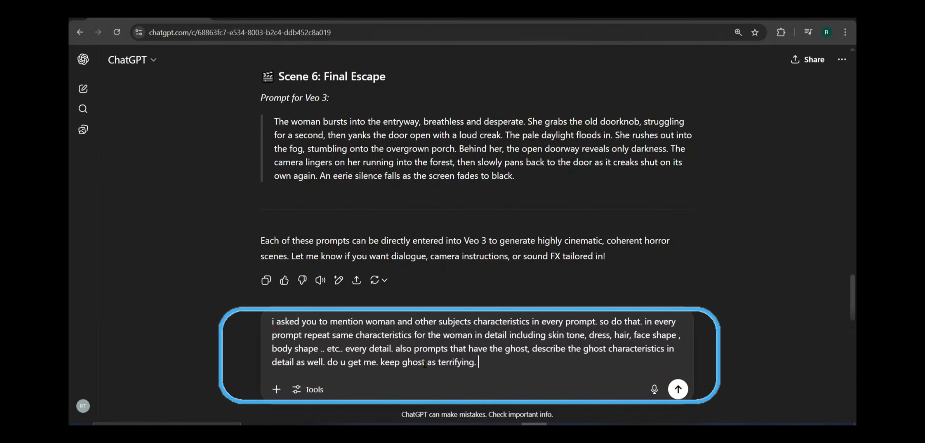
key(Return)
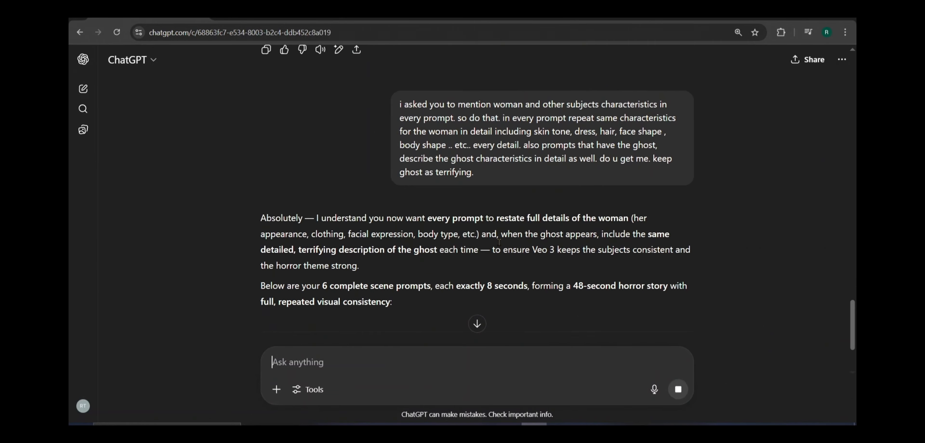
Step: Examine how the woman is described from scene to scene in the revised prompts, checking for "same woman" wording
scroll(499, 243, down, 3)
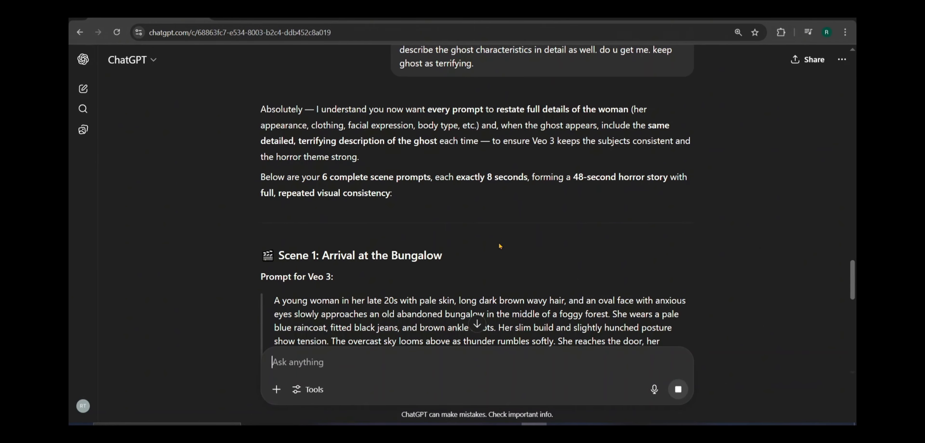
scroll(499, 242, down, 5)
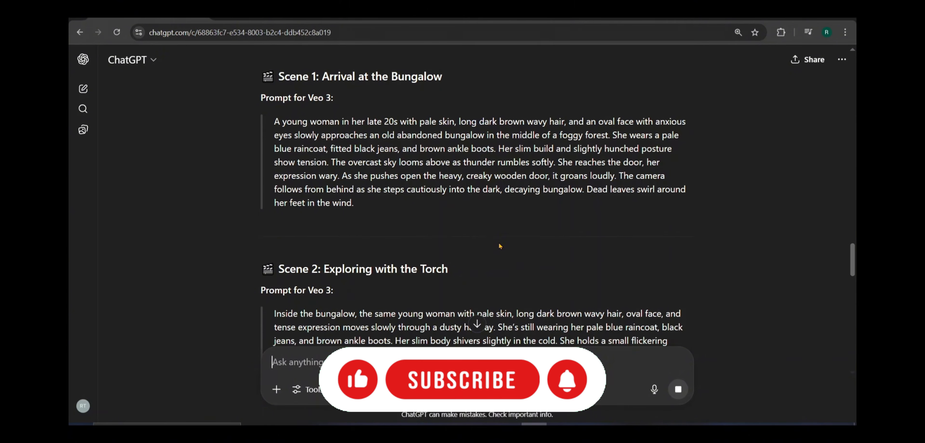
scroll(499, 243, down, 4)
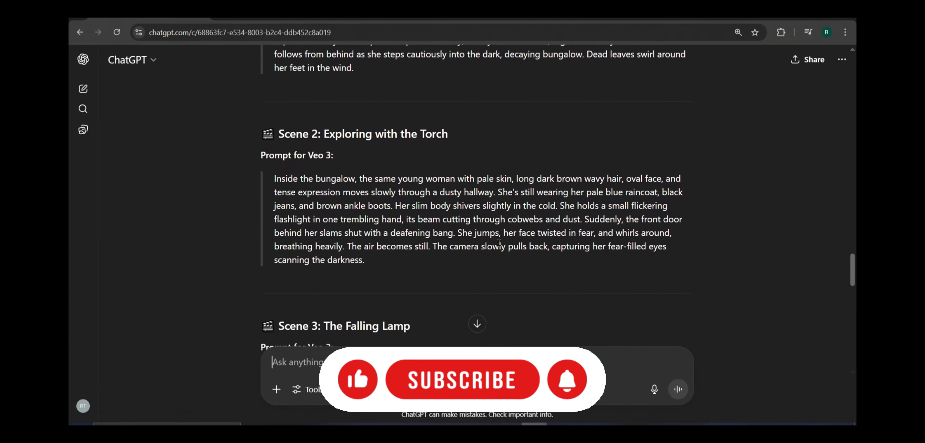
scroll(499, 243, down, 3)
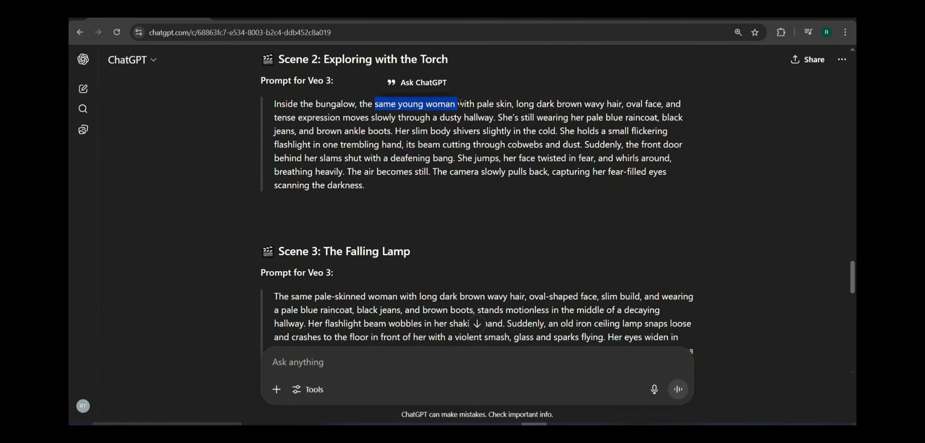
scroll(459, 188, down, 2)
drag(292, 232, 395, 231)
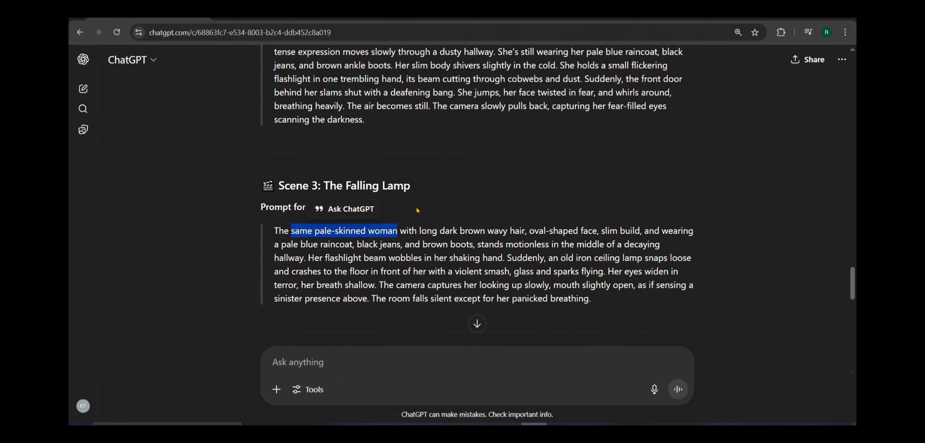
scroll(423, 207, down, 6)
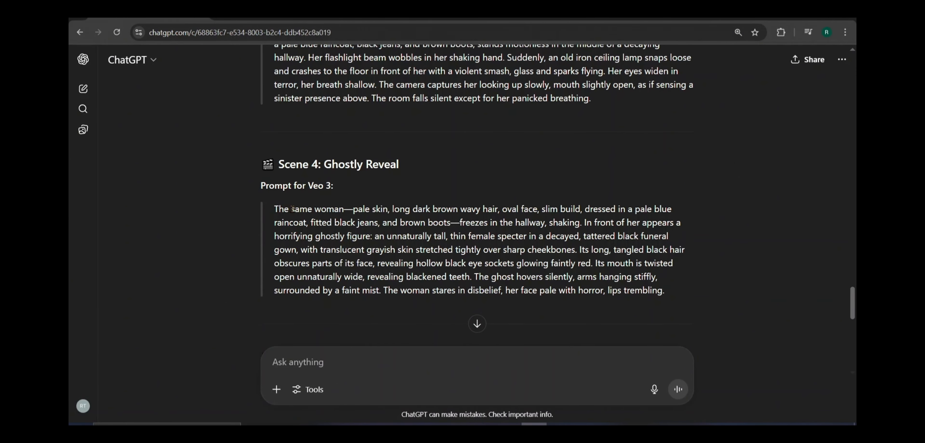
drag(292, 208, 367, 211)
scroll(368, 213, down, 15)
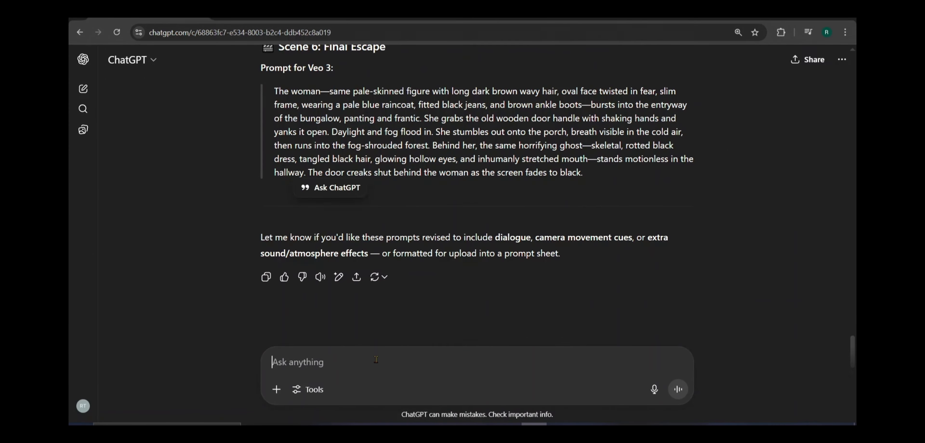
Step: Tell ChatGPT not to write "same woman" or "same ghost" but give full characteristics in every prompt, because Veo 3 doesn't remember previous prompts
text(, do n)
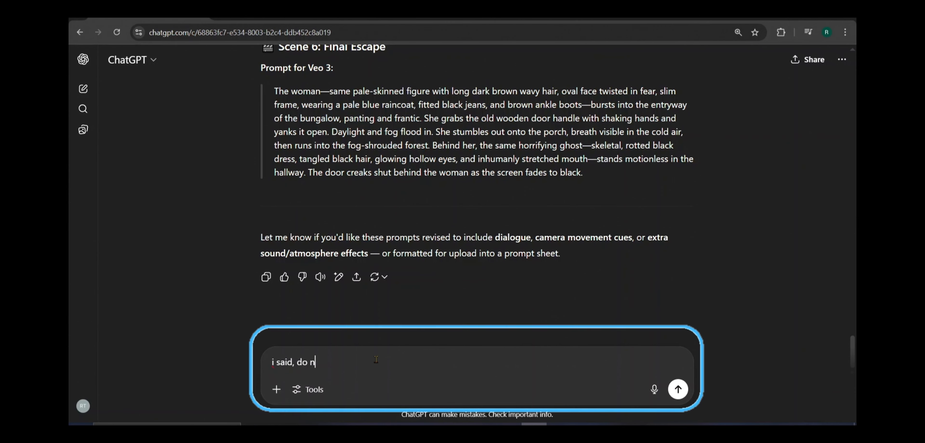
text(ot mention as same woman, same ghost, just mention )
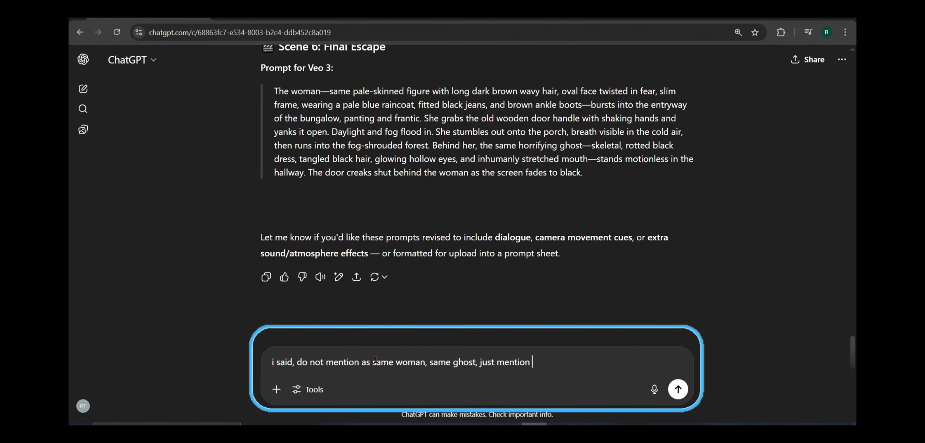
text(her/its characteristics in detail as in the 1st prompt)
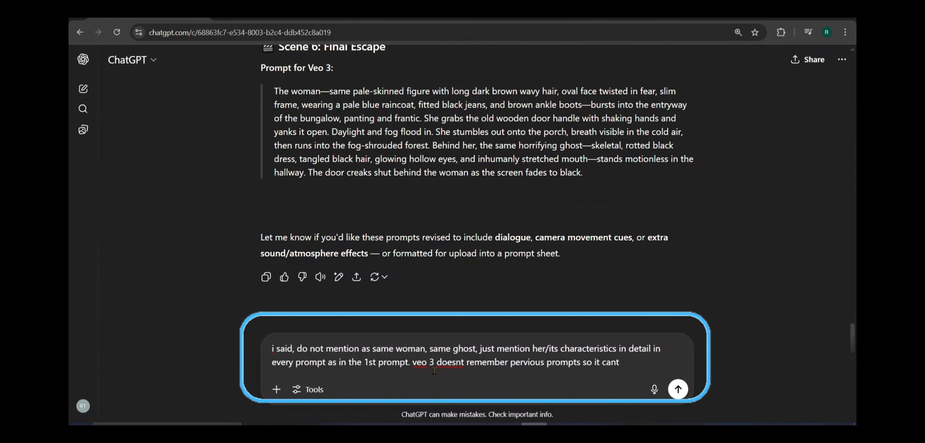
text(tain a memory and cant identify same women, same ghost...)
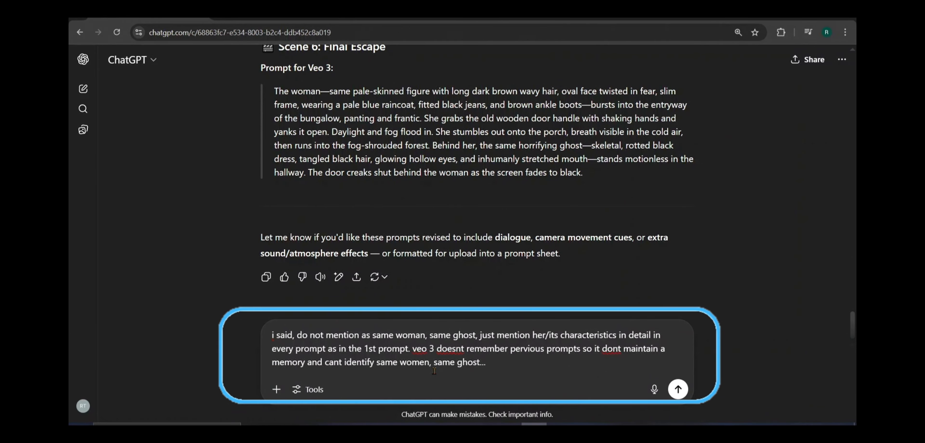
key(Return)
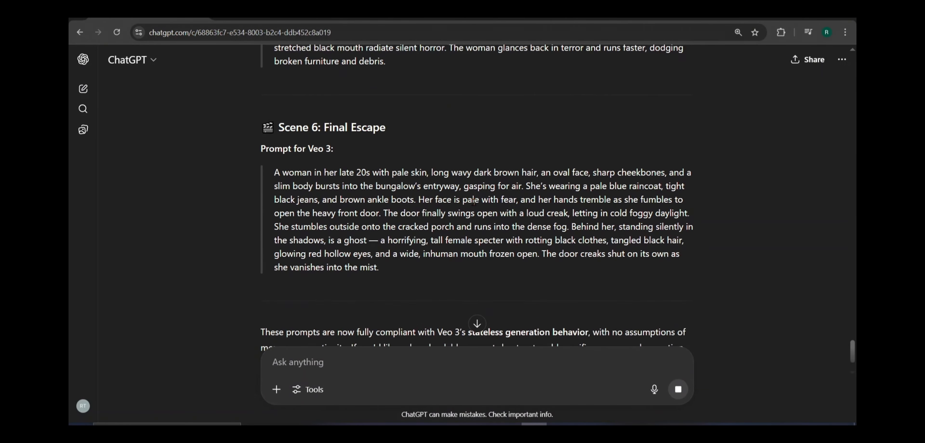
Step: Copy the full Scene 1: Arrival at the Bungalow prompt from the newest reply
scroll(474, 206, up, 5)
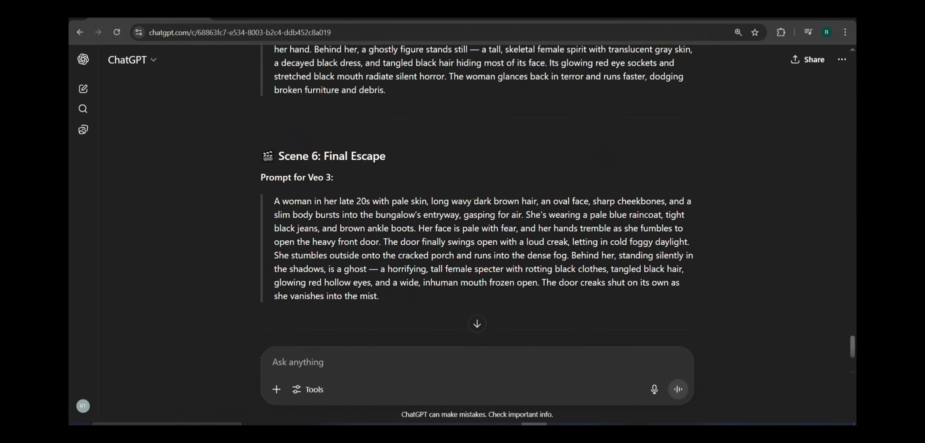
scroll(475, 205, up, 9)
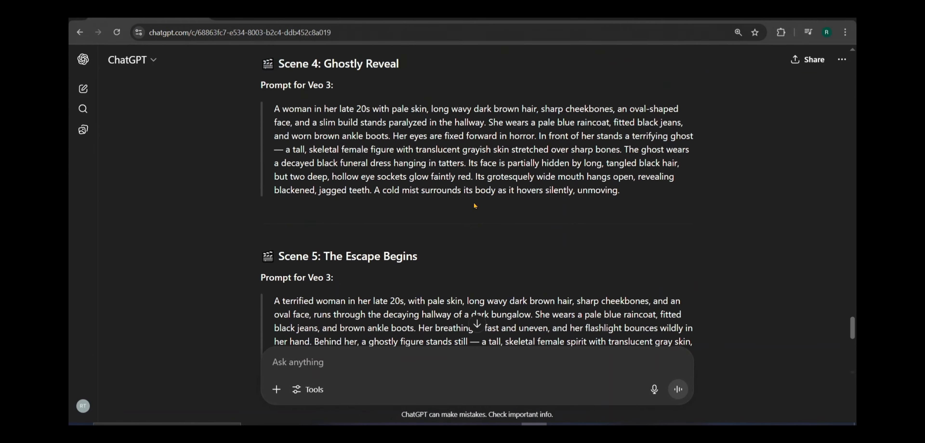
scroll(474, 203, up, 13)
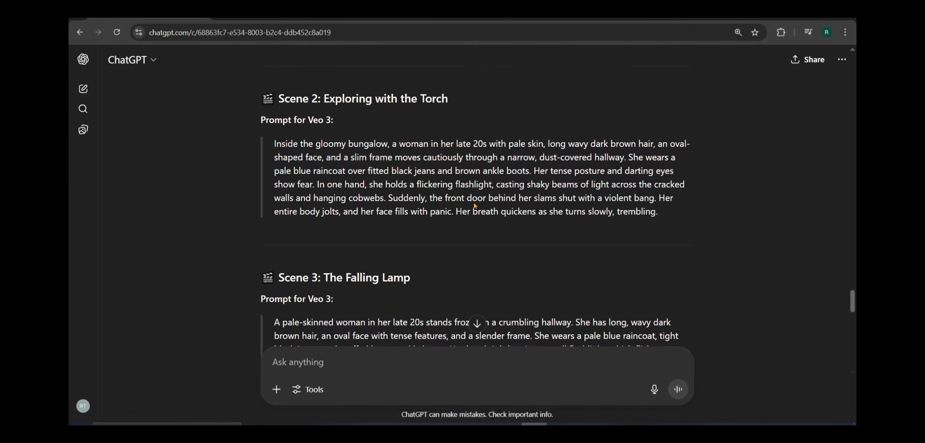
scroll(475, 206, up, 7)
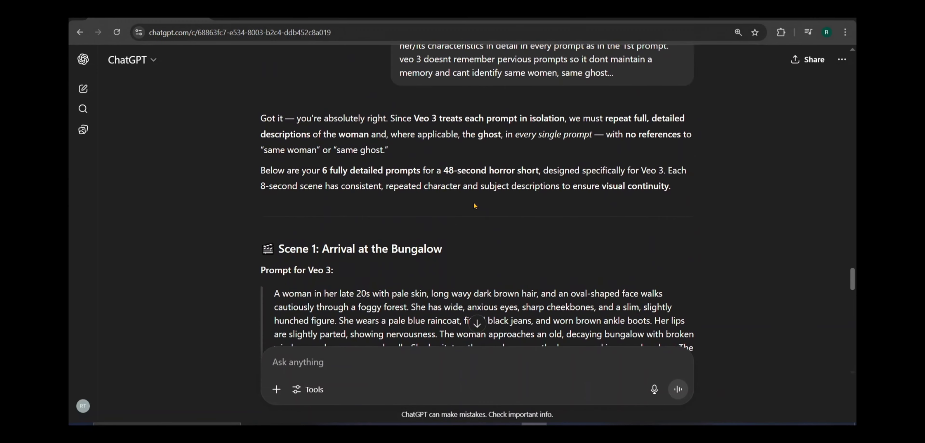
scroll(475, 206, down, 2)
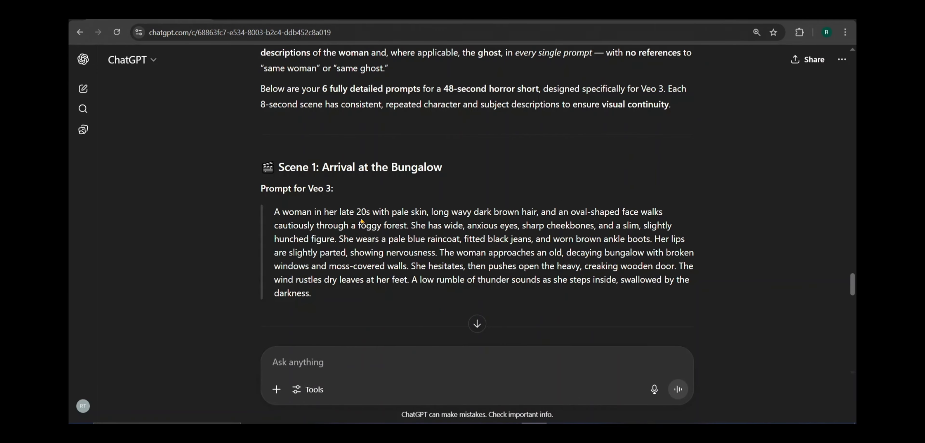
drag(274, 212, 311, 293)
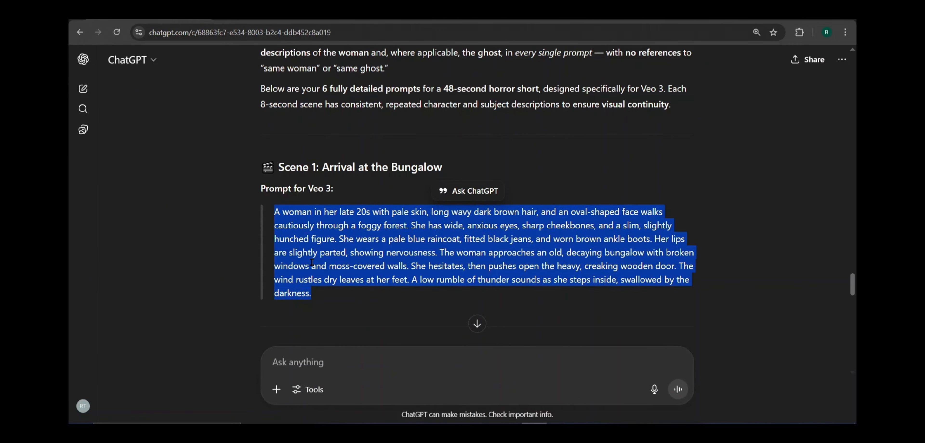
right_click(311, 293)
click(344, 275)
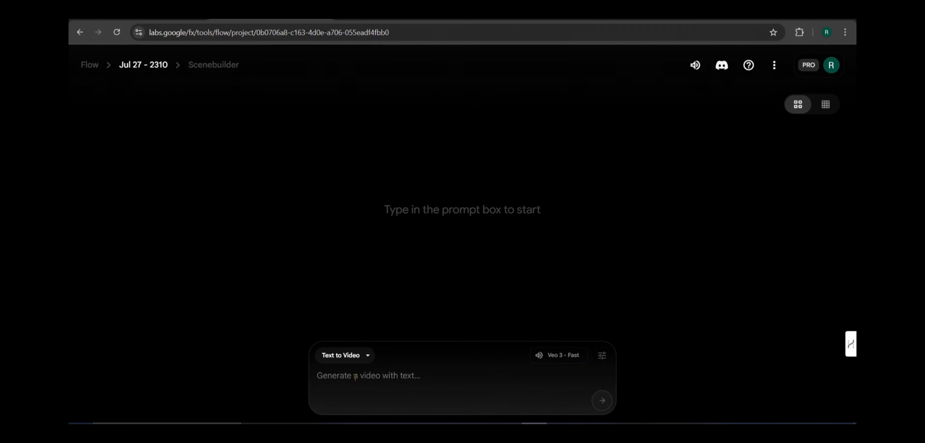
Step: Switch to Google Flow, paste the Scene 1 prompt as Text to Video, check the generation settings and generate the clip with Veo 3 - Fast
right_click(355, 377)
click(395, 238)
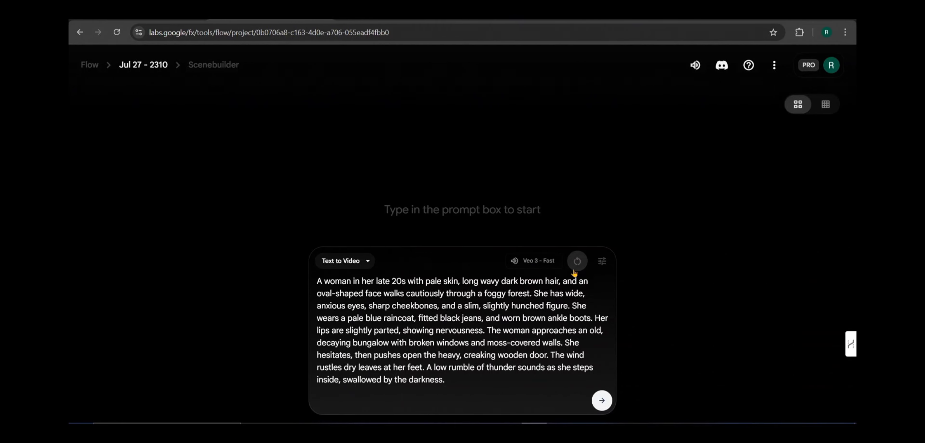
mouse_move(539, 264)
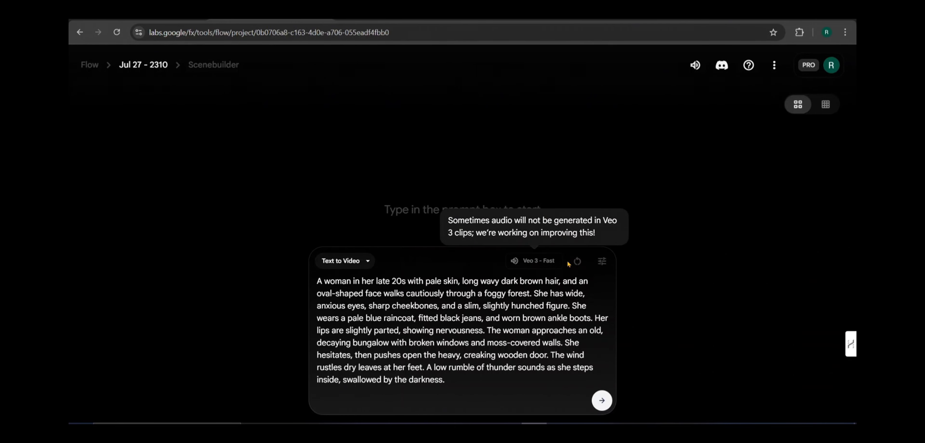
click(602, 262)
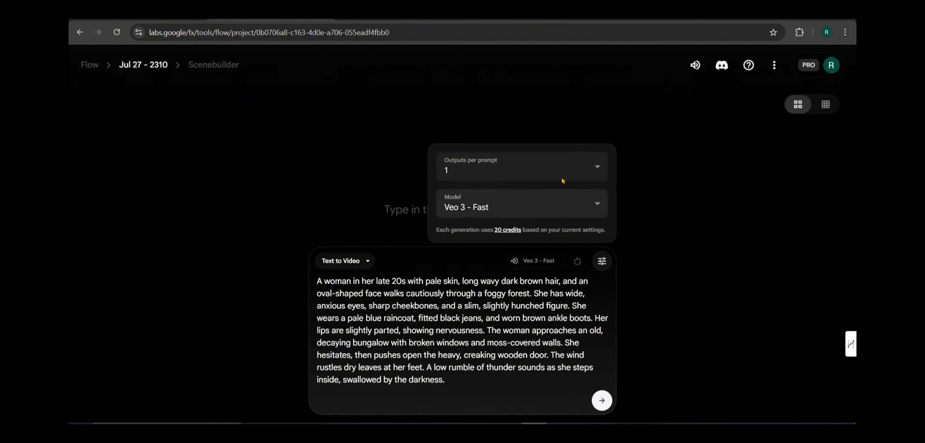
click(667, 272)
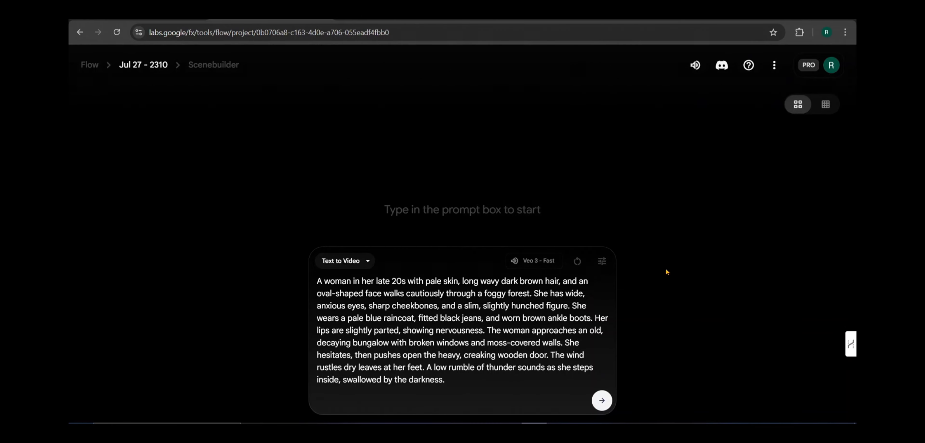
click(604, 405)
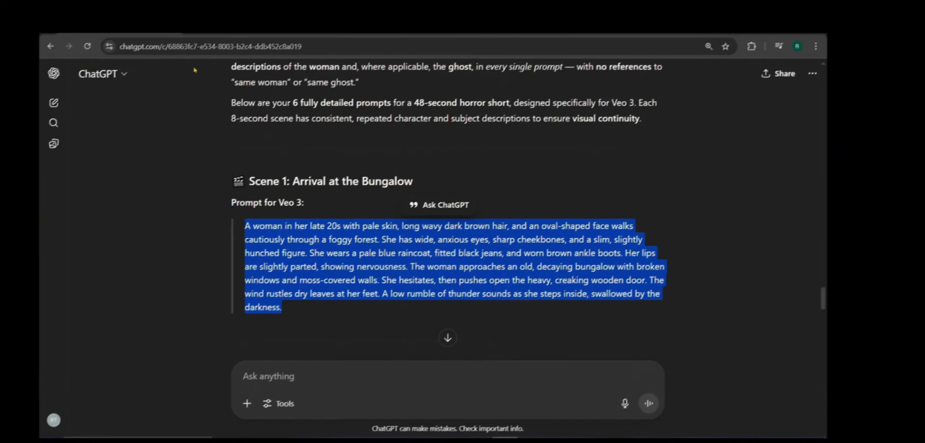
Step: Switch back to ChatGPT and copy the full Scene 2: Exploring with the Torch prompt from the newest reply
scroll(357, 243, down, 3)
scroll(356, 242, down, 3)
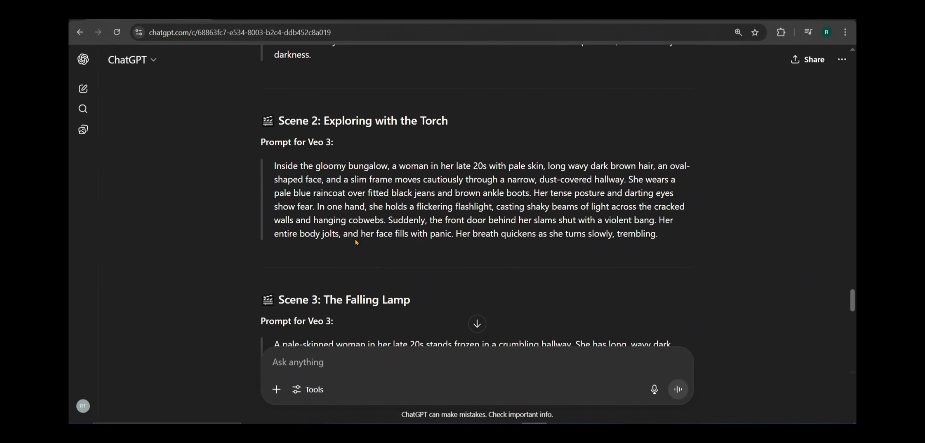
triple_click(454, 222)
right_click(455, 222)
click(484, 232)
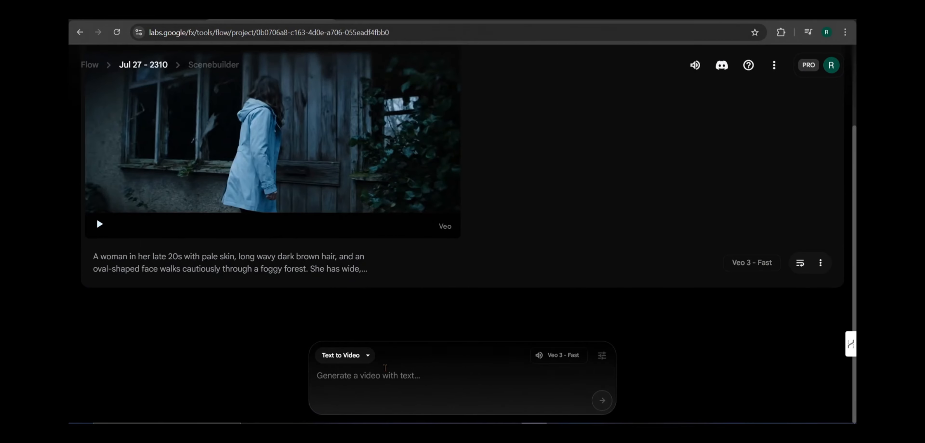
Step: Switch to Google Flow, paste the Scene 2 prompt as Text to Video and generate the clip with Veo 3 - Fast
right_click(383, 374)
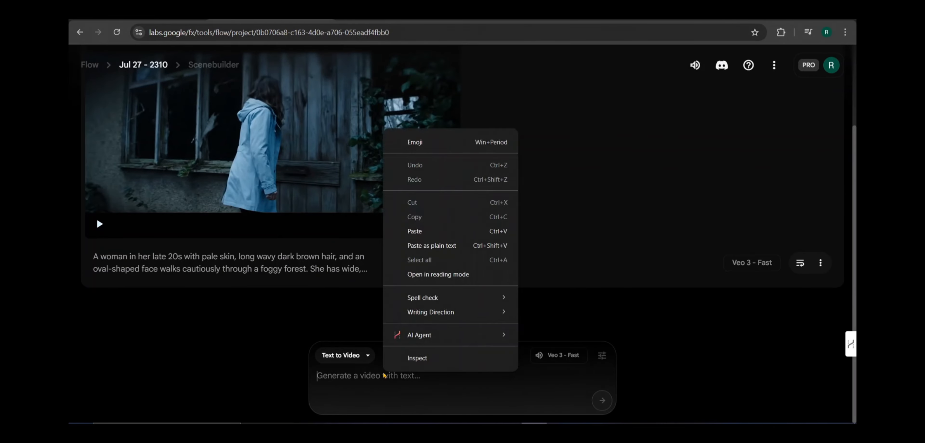
click(413, 289)
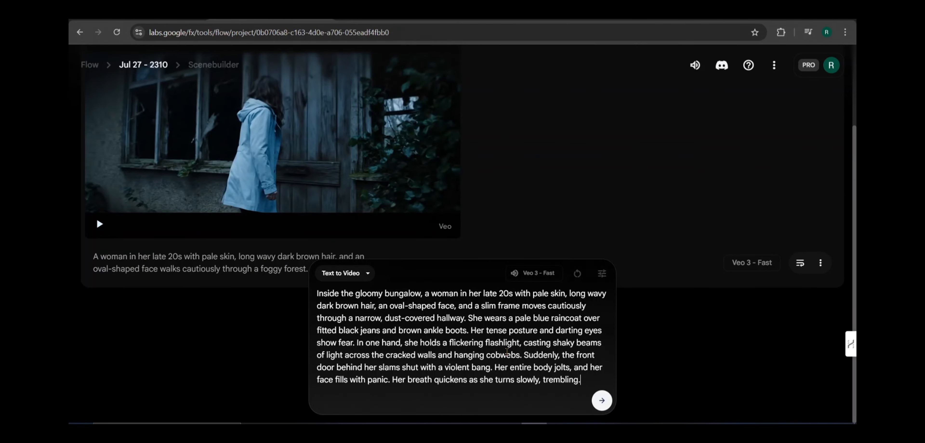
click(602, 401)
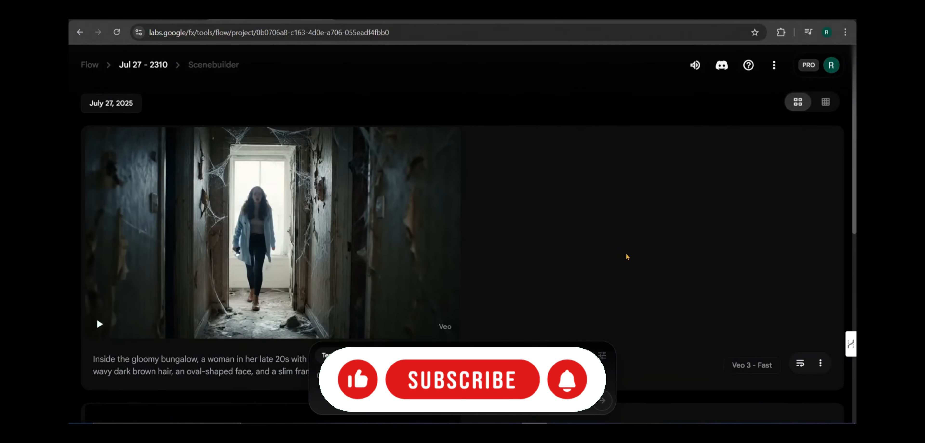
mouse_move(181, 327)
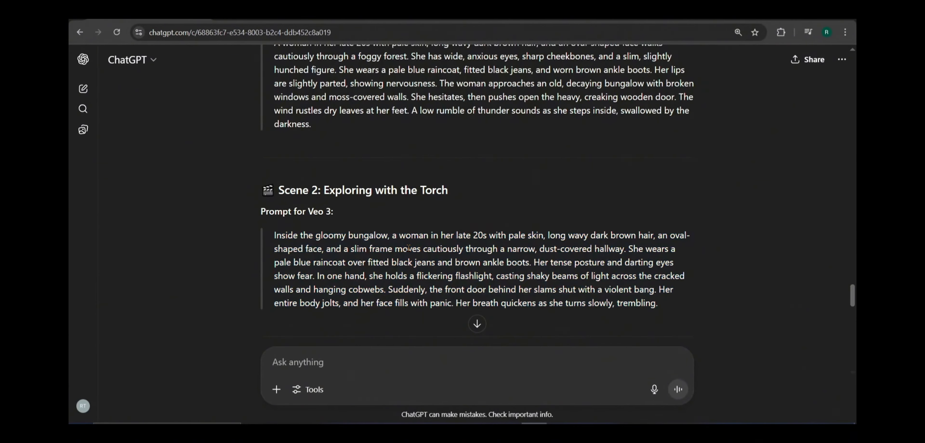
Step: Copy the full Scene 3: The Falling Lamp prompt from ChatGPT, then generate it in Google Flow as Text to Video and play the clip
scroll(270, 214, down, 6)
drag(274, 193, 638, 260)
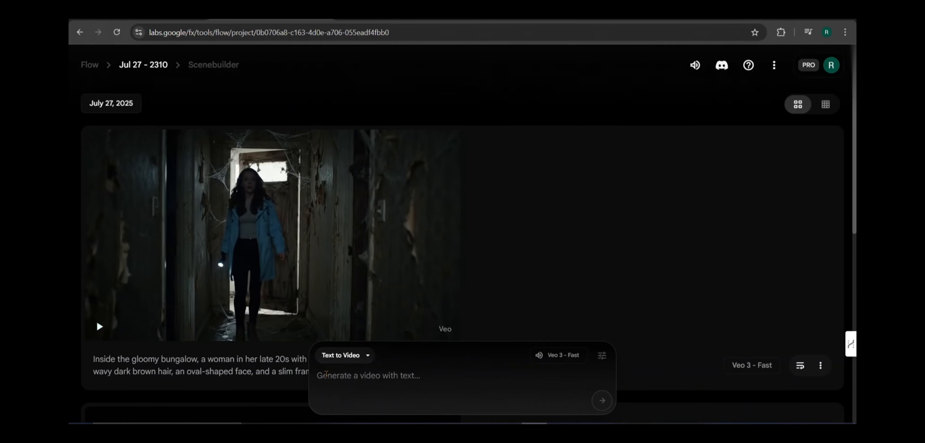
right_click(327, 375)
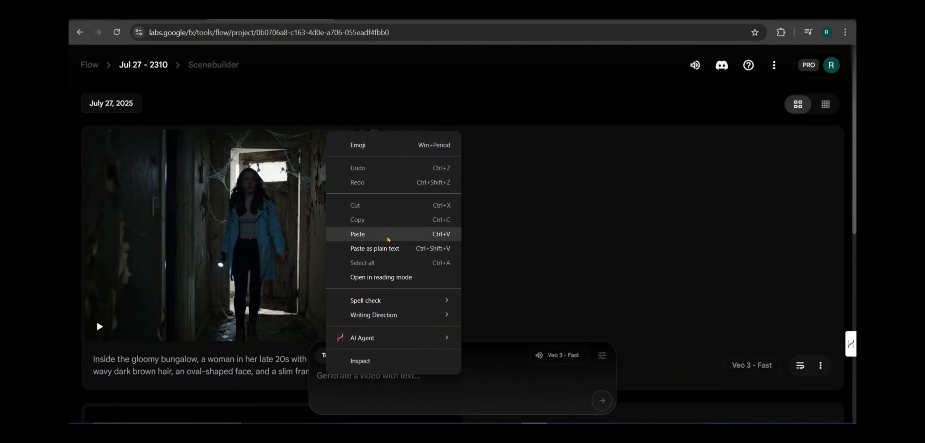
click(388, 238)
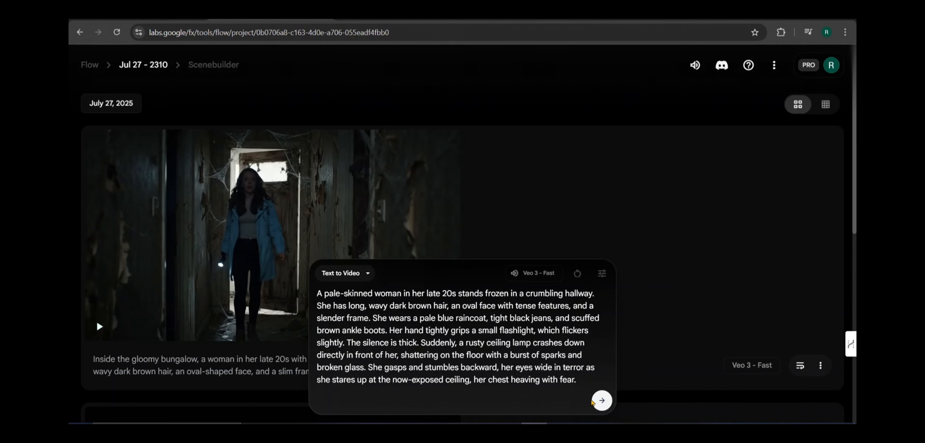
click(602, 401)
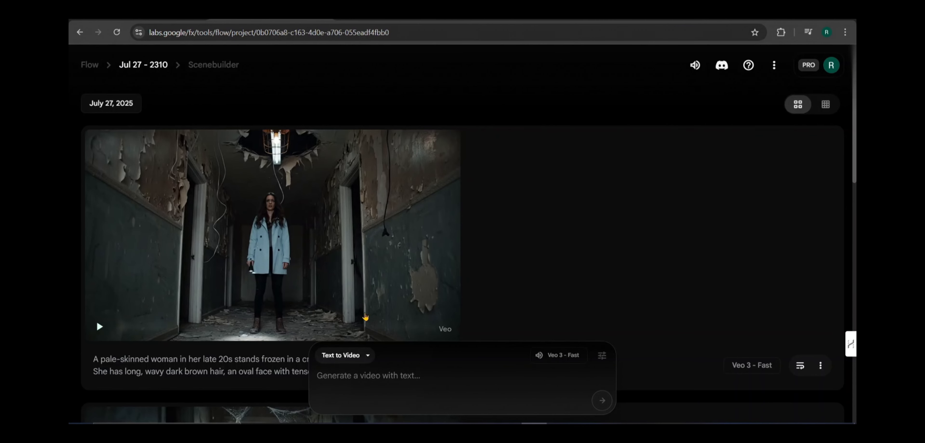
click(100, 327)
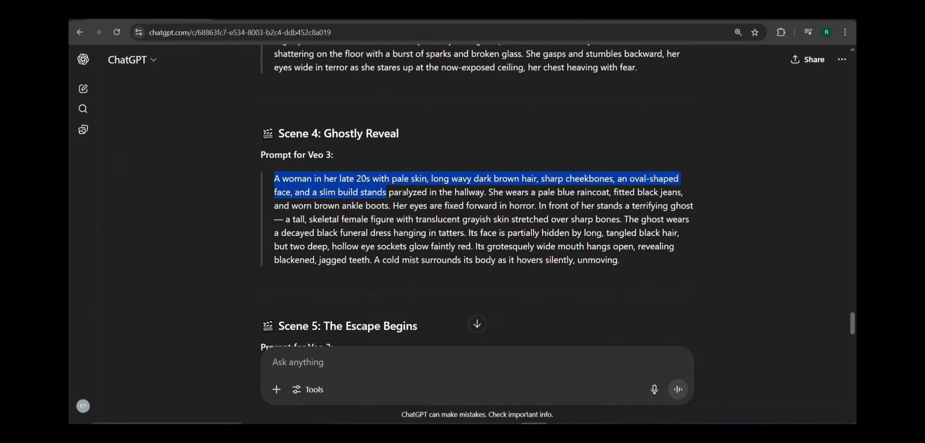
Step: Switch to ChatGPT, copy the full Scene 4: Ghostly Reveal prompt and review its description of the ghost
drag(386, 192, 665, 261)
key(ctrl+c)
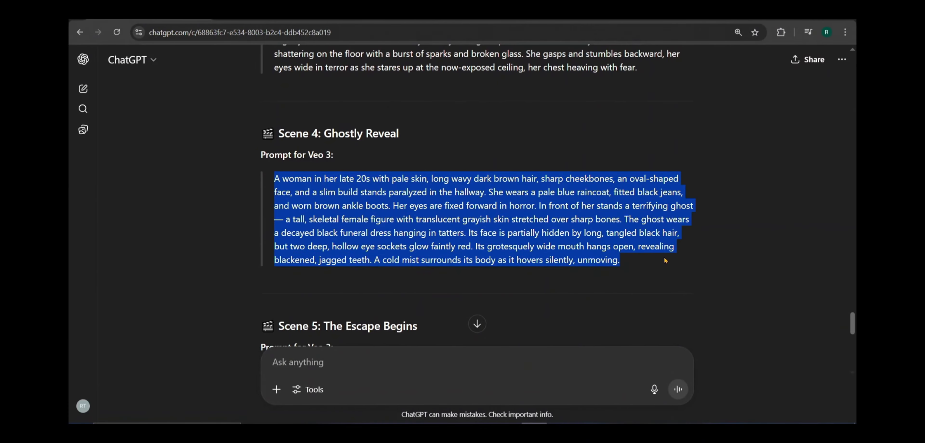
right_click(475, 227)
click(503, 233)
click(644, 231)
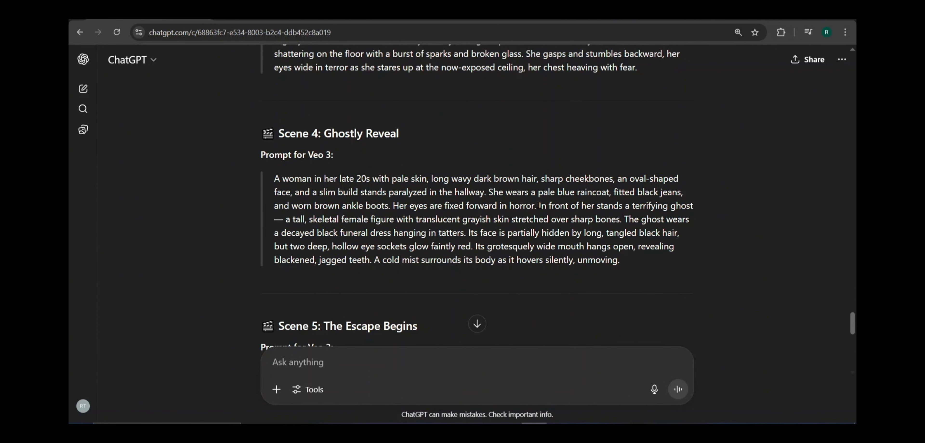
drag(539, 206, 621, 229)
drag(579, 235, 474, 247)
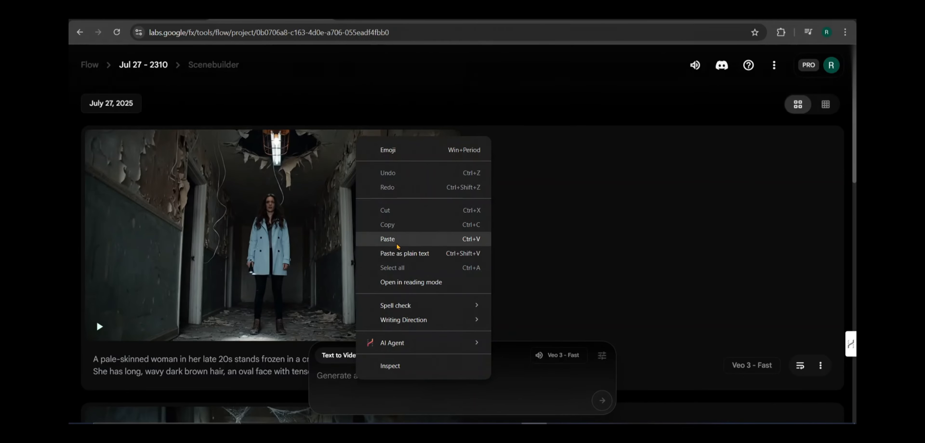
Step: Switch to Google Flow, paste the Scene 4 prompt as Text to Video and generate the clip with Veo 3 - Fast
click(398, 247)
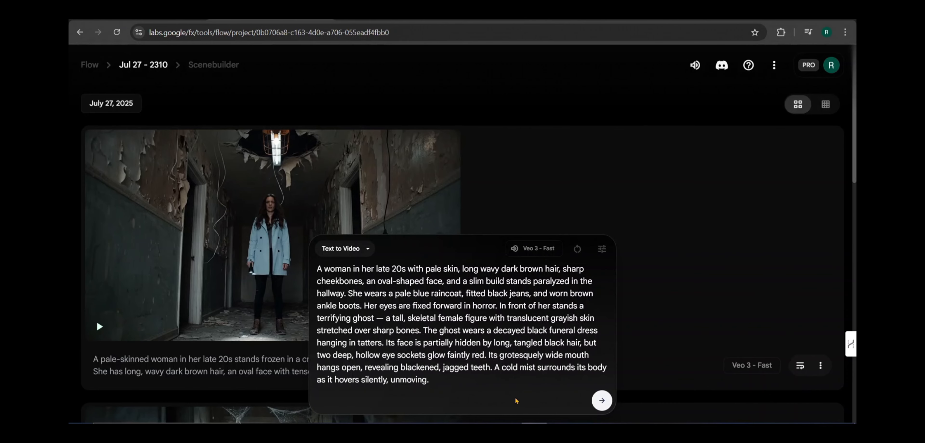
click(594, 403)
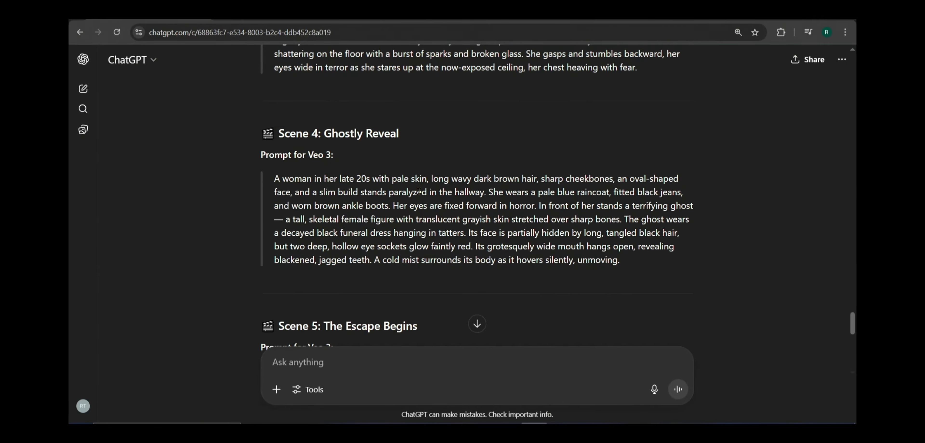
Step: Switch back to ChatGPT and copy the full Scene 5: The Escape Begins prompt
scroll(272, 174, down, 5)
drag(275, 171, 403, 256)
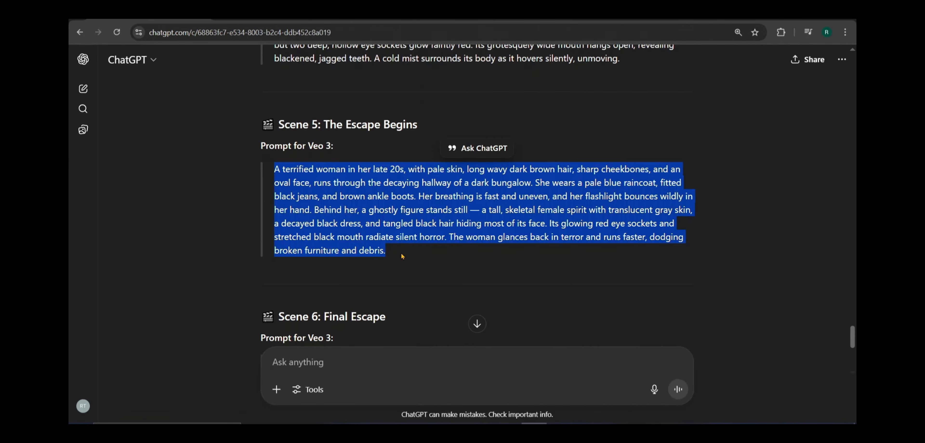
right_click(386, 211)
click(413, 222)
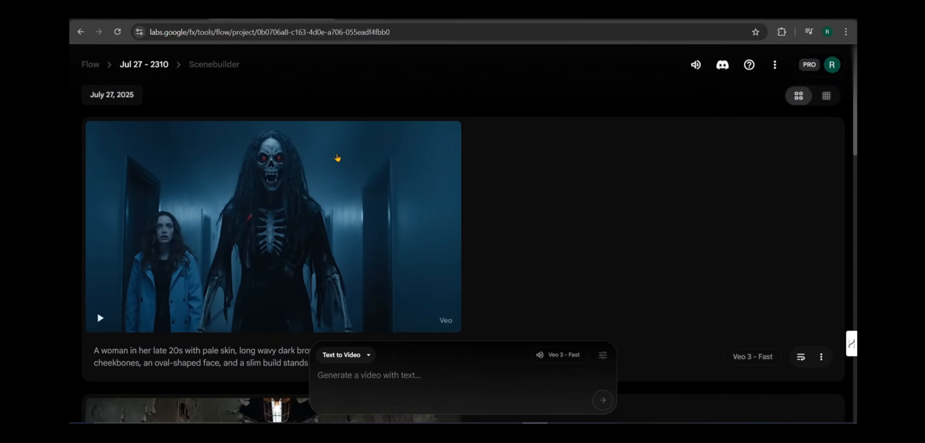
Step: Paste the Scene 5 prompt into Google Flow as Text to Video, generate the clip with Veo 3 - Fast and play it
right_click(372, 372)
click(388, 233)
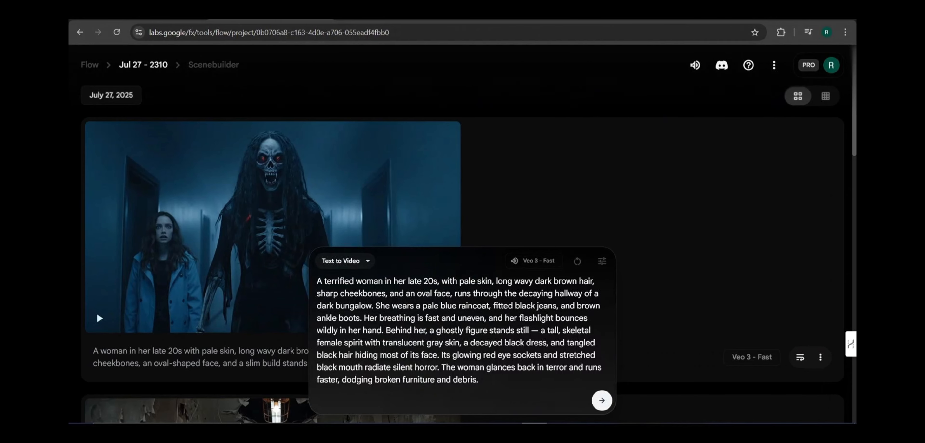
click(611, 400)
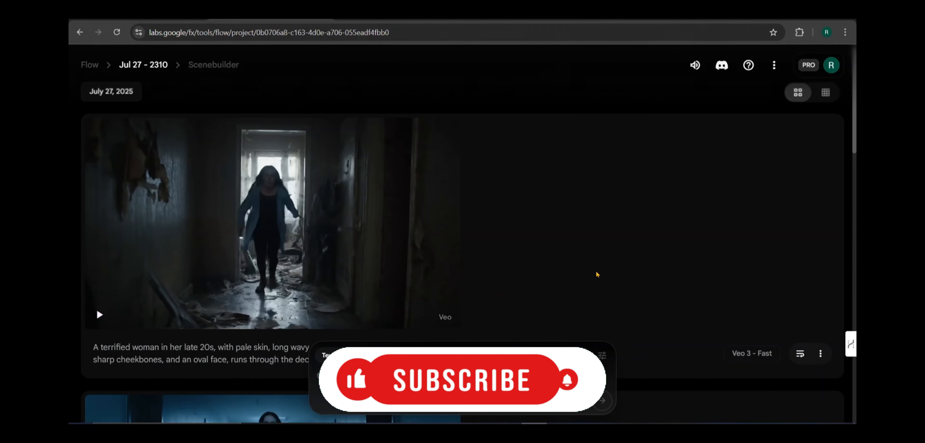
click(100, 315)
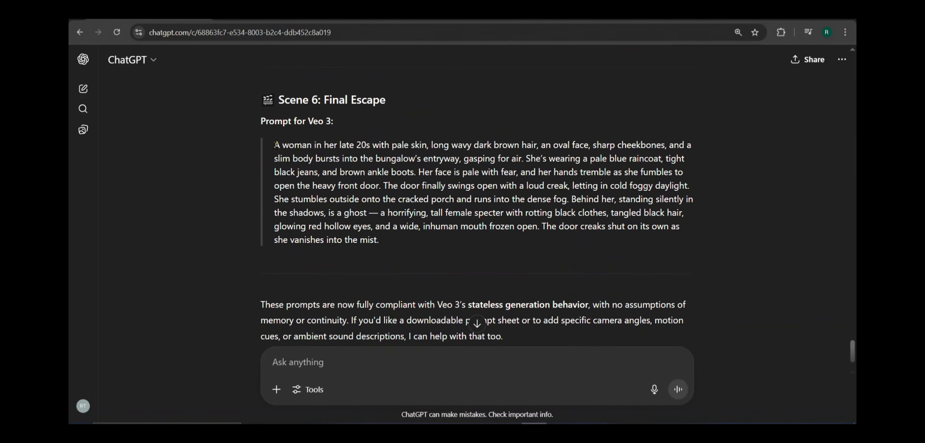
Step: Switch back to ChatGPT and copy the full Scene 6: Final Escape prompt
triple_click(390, 181)
right_click(391, 180)
click(426, 193)
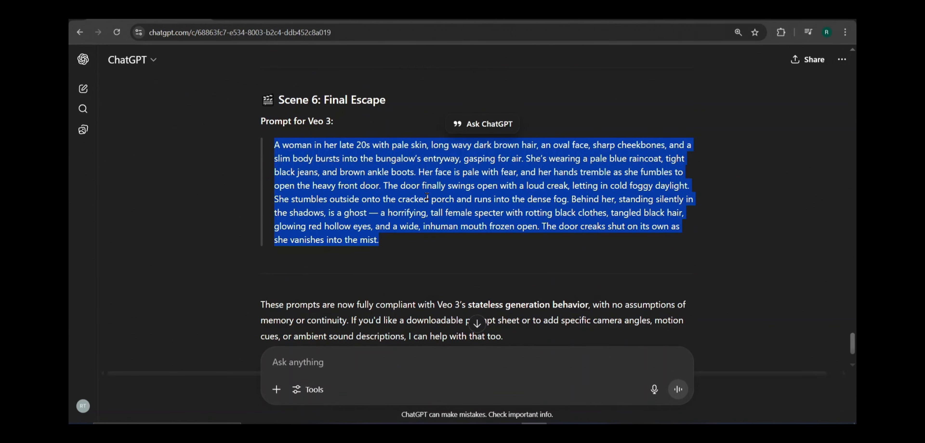
Step: Switch to Google Flow, generate the Scene 6 prompt as Text to Video with Veo 3 - Fast and play the clip
click(272, 21)
right_click(372, 384)
click(417, 241)
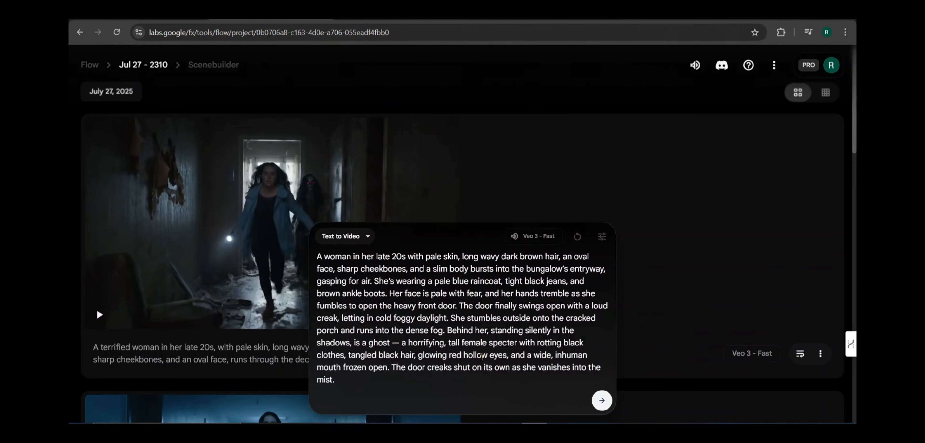
click(602, 406)
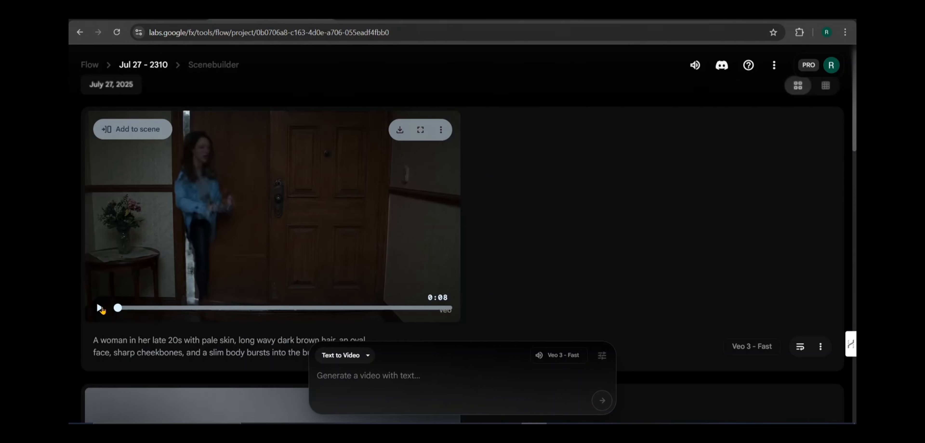
click(100, 307)
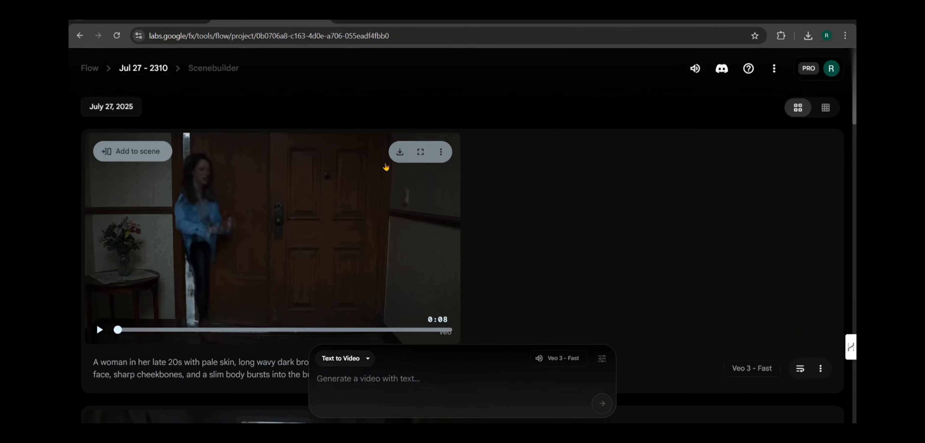
Step: Review the generated clips back to Scene 4 and change the generation mode to Frames to Video
scroll(386, 166, down, 1)
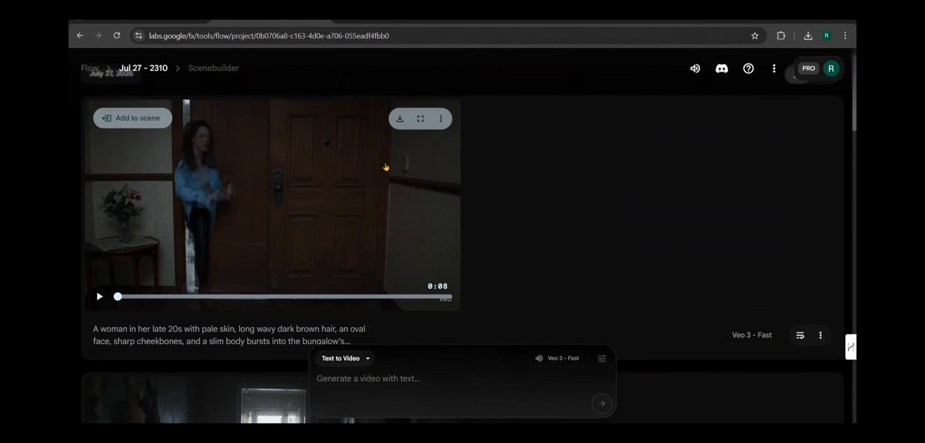
scroll(385, 167, down, 14)
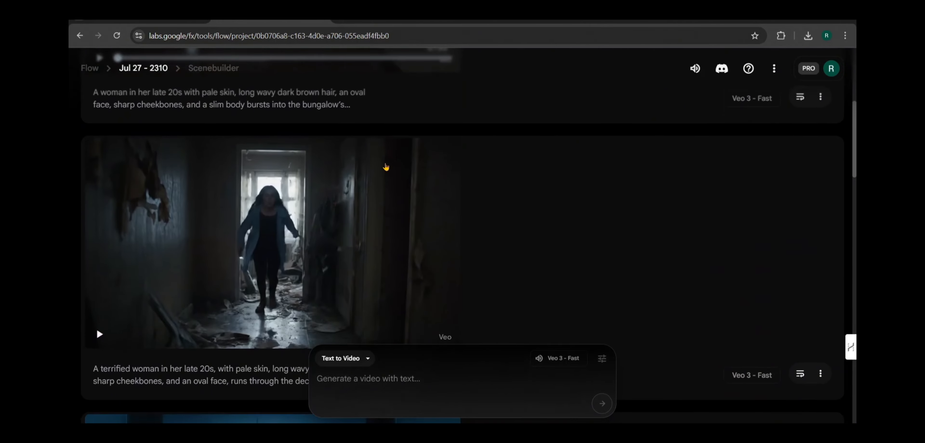
scroll(385, 166, down, 6)
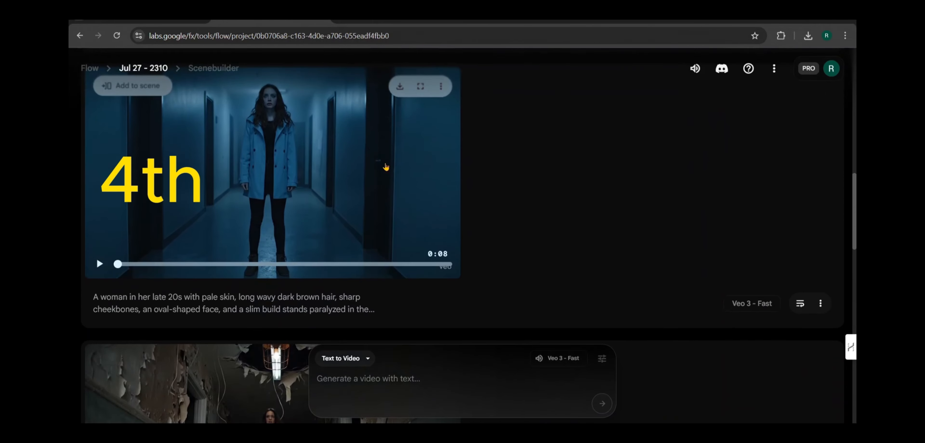
scroll(386, 166, up, 2)
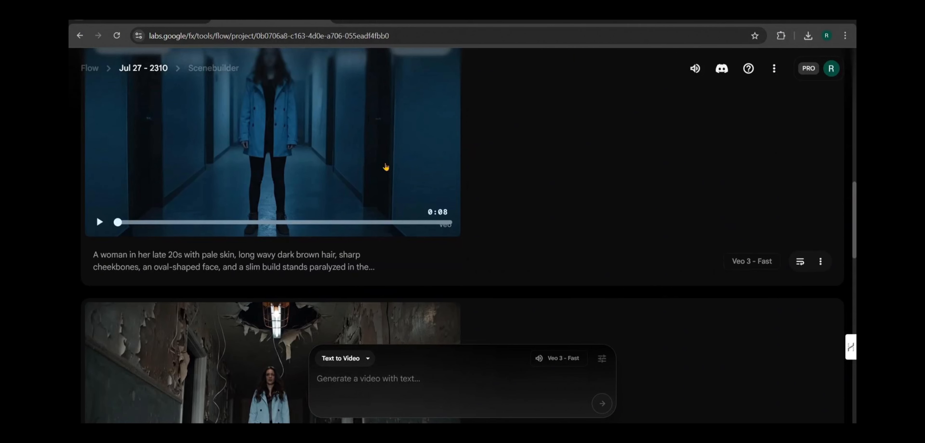
scroll(377, 230, up, 1)
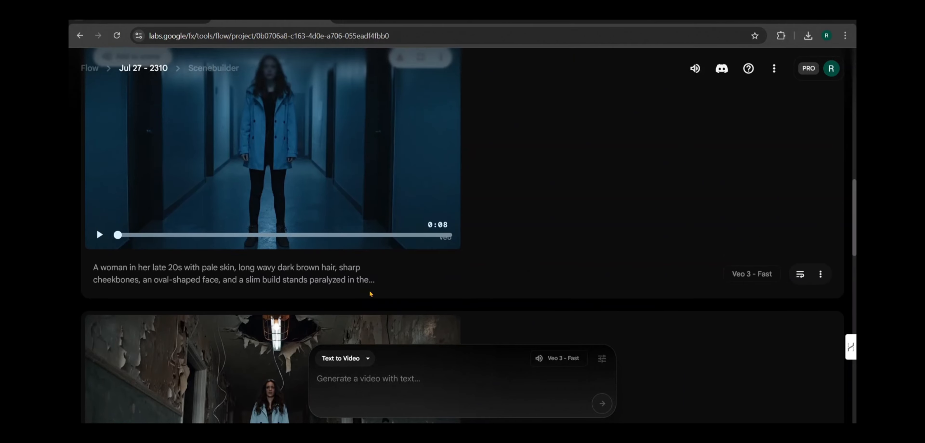
click(367, 368)
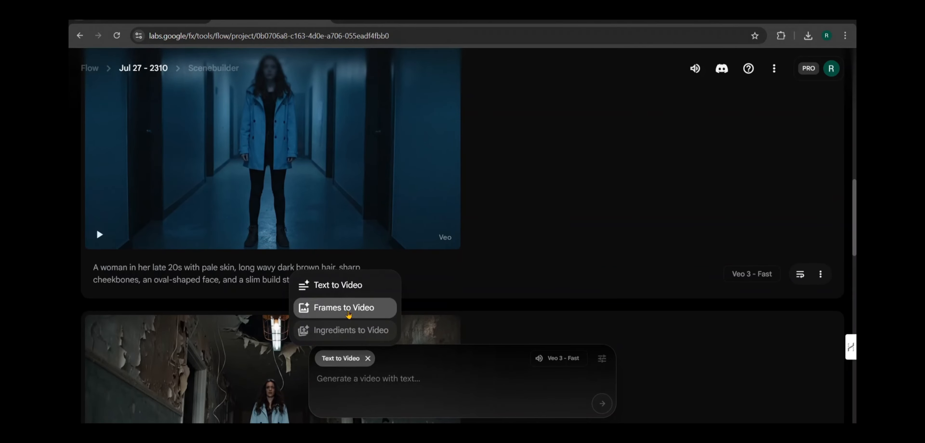
click(348, 312)
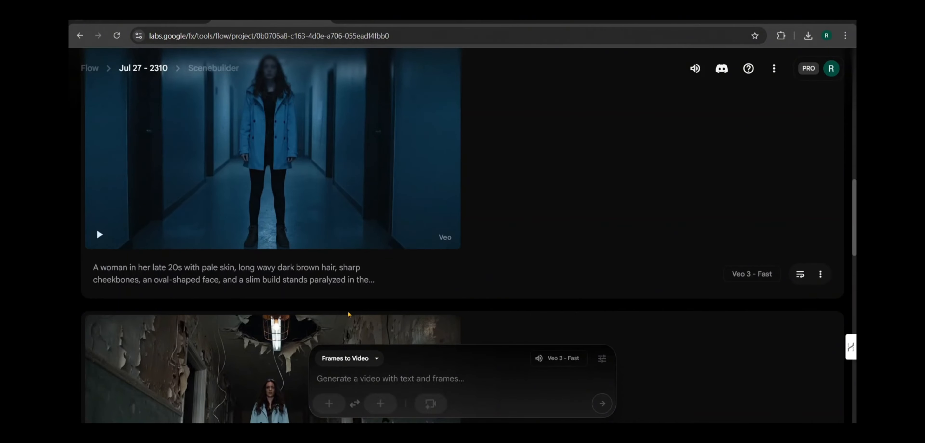
Step: Upload Screenshot 2025-07-27 234706.png from Downloads as the start frame and accept its crop
click(329, 403)
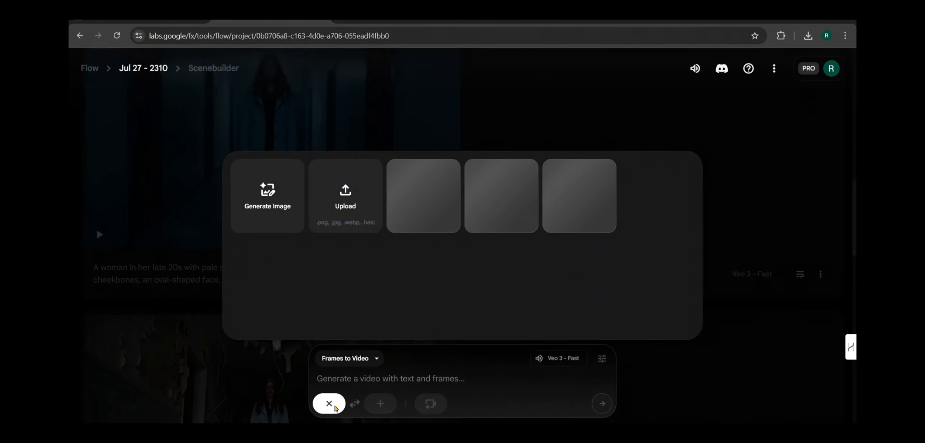
click(337, 185)
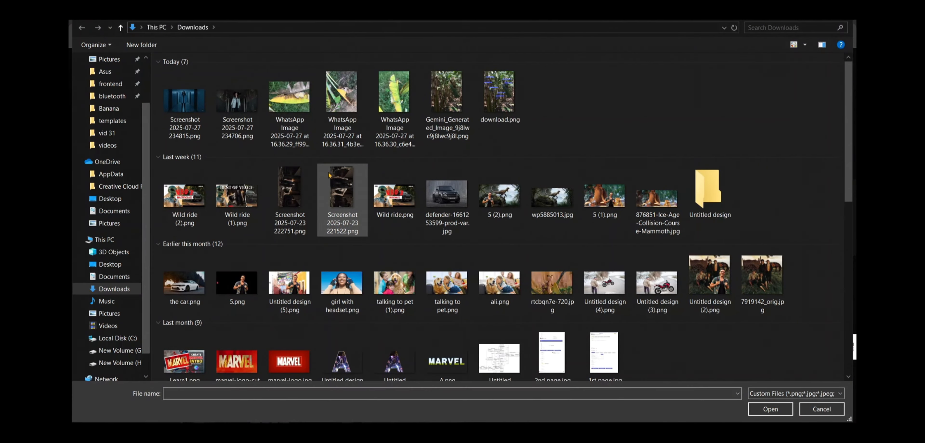
click(237, 98)
click(770, 410)
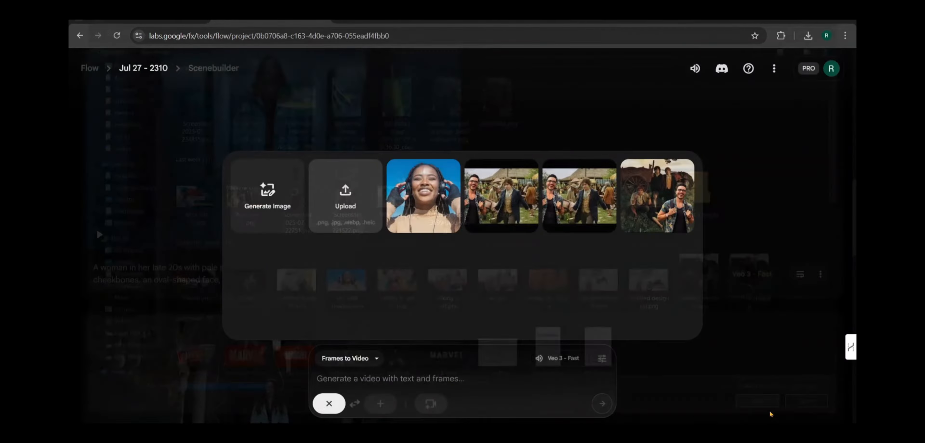
click(757, 371)
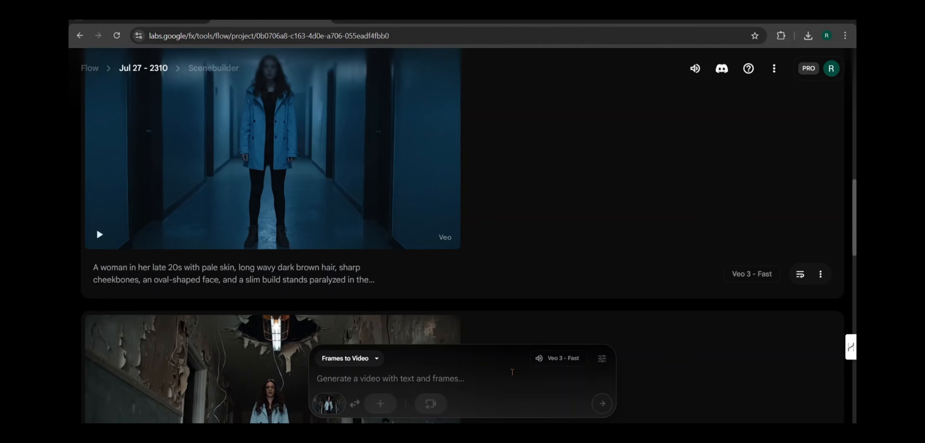
Step: Upload Screenshot 2025-07-27 234815.png from Downloads as the end frame and accept its crop
click(385, 402)
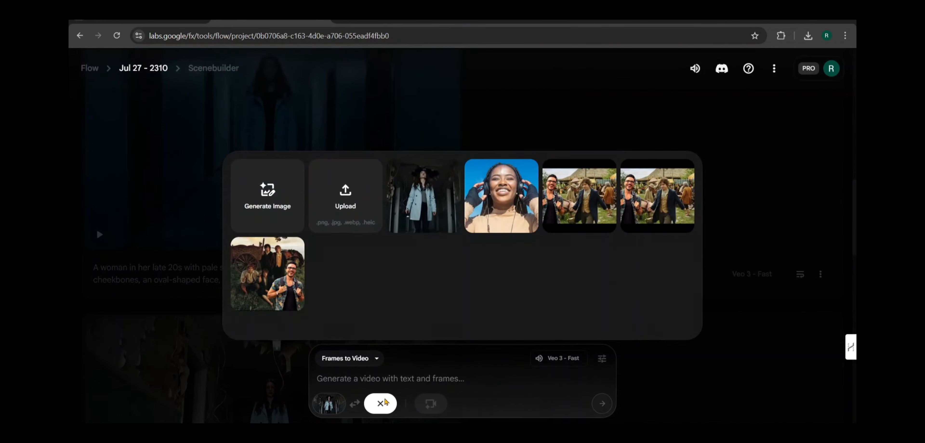
click(345, 196)
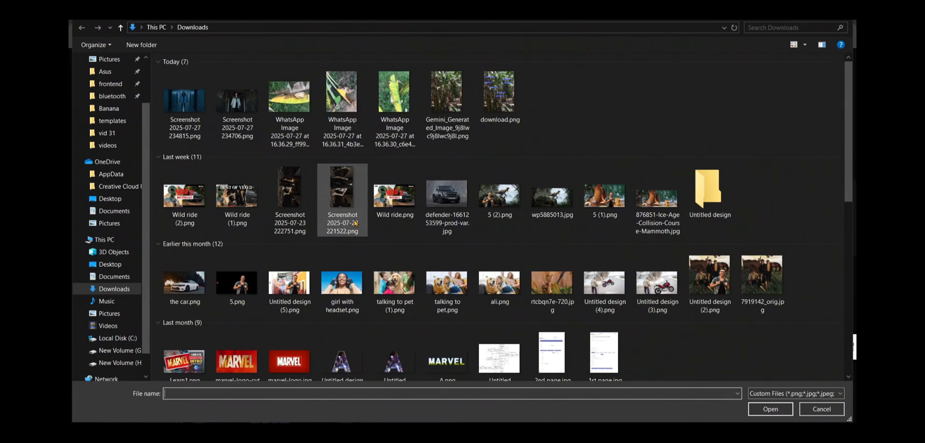
click(197, 102)
click(769, 410)
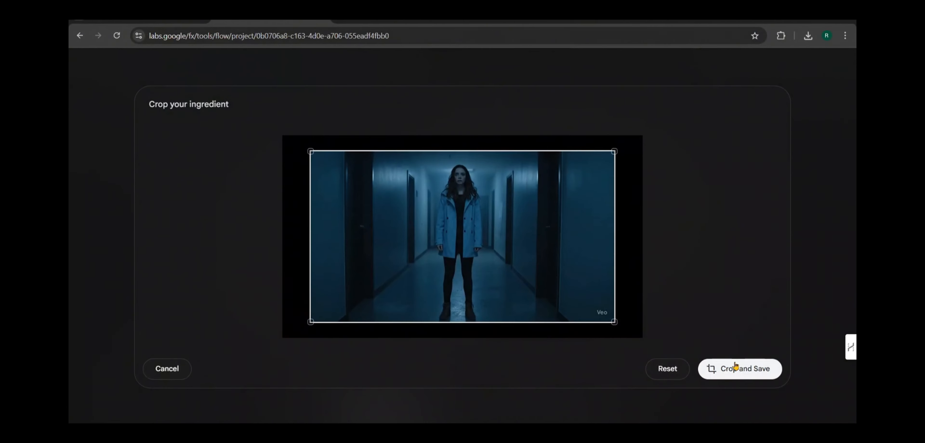
click(735, 369)
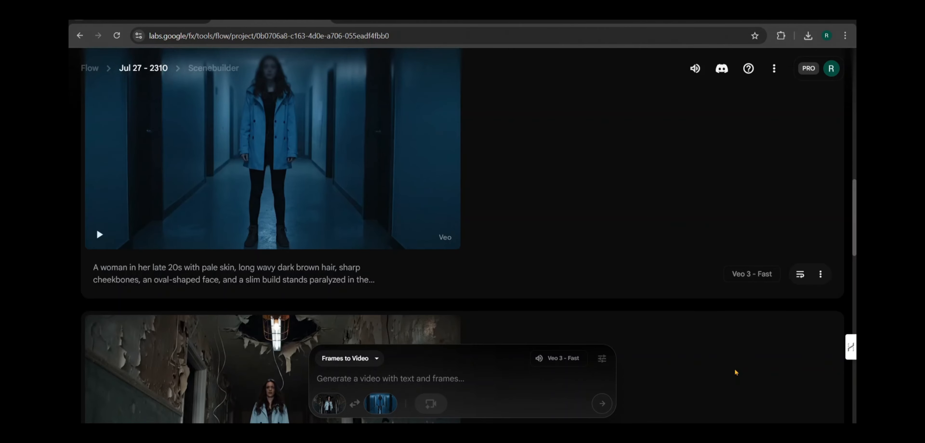
Step: Enter the transition prompt "smoothly transition background from crumbling hallway to neat hallway."
click(434, 373)
text(smoothly transition)
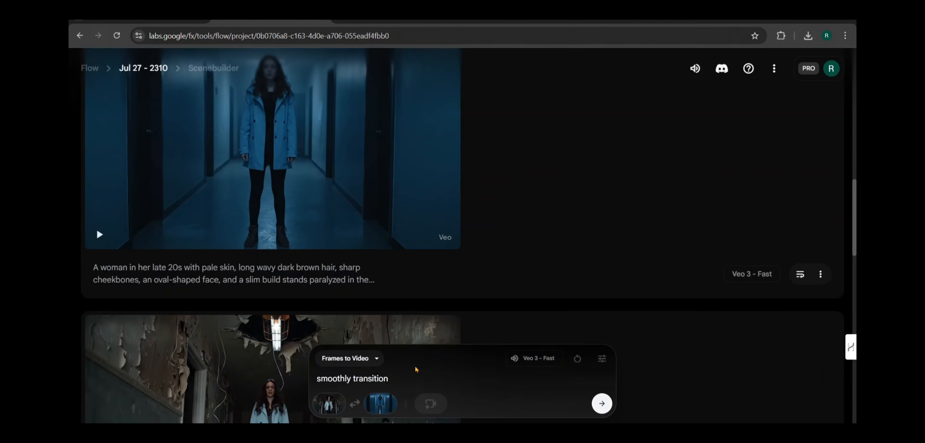
text( background from)
scroll(464, 377, up, 2)
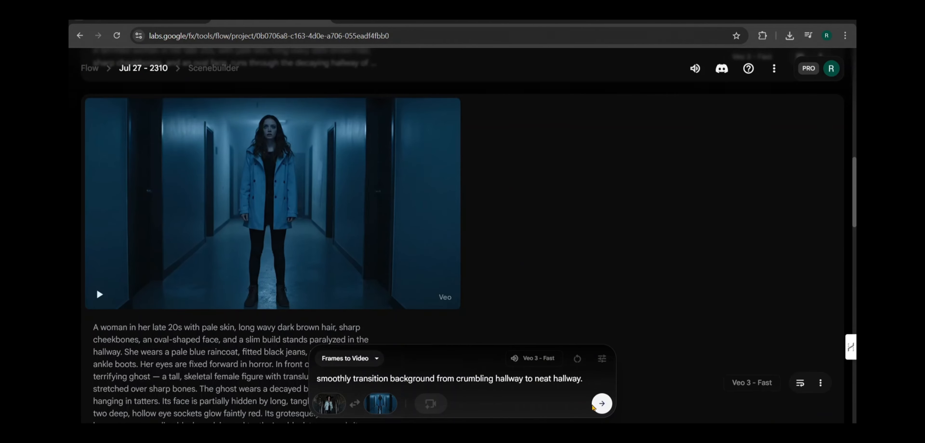
Step: Generate the hallway transition with the model switched to Veo 2 - Fast and play the resulting clip
click(601, 403)
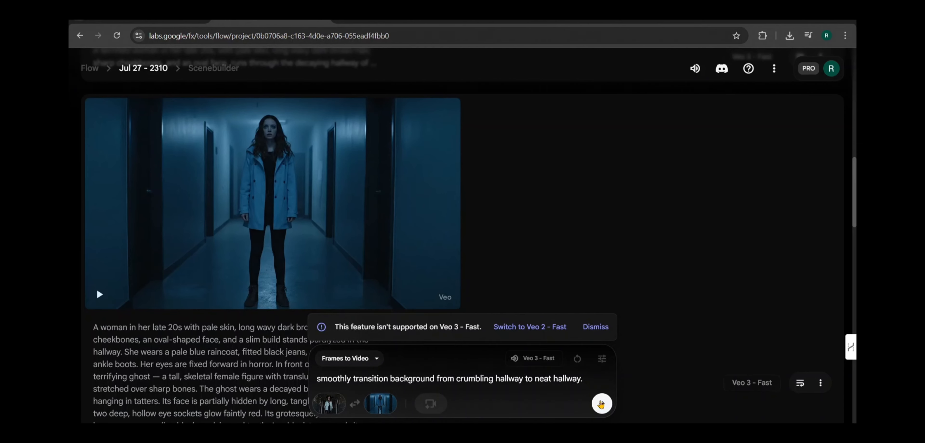
click(542, 330)
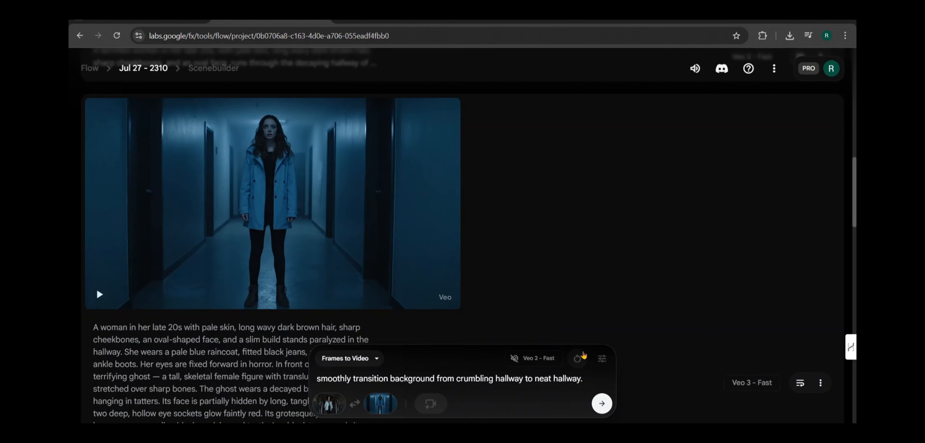
click(602, 403)
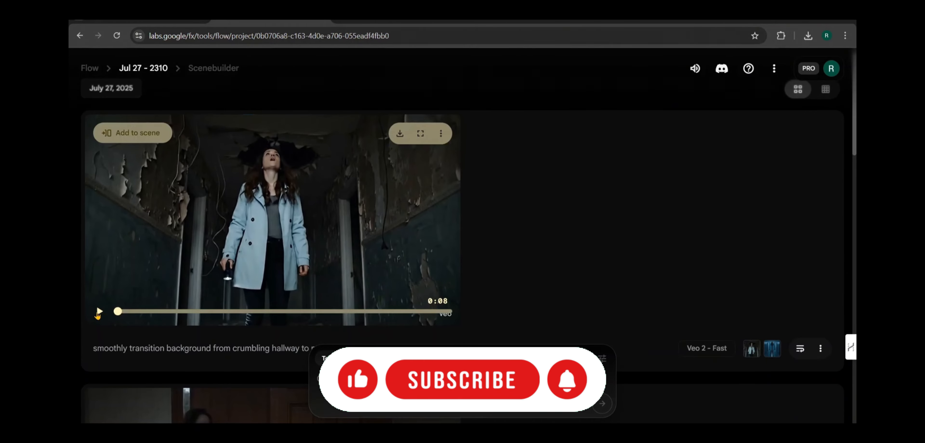
click(98, 315)
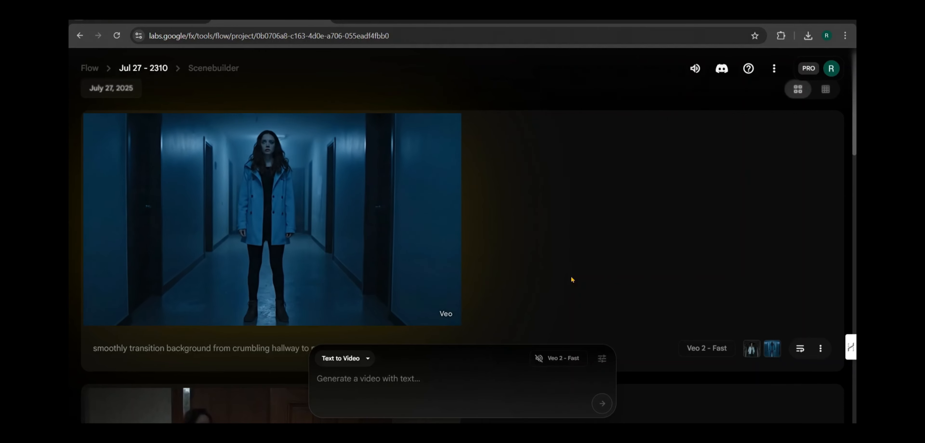
Step: Set the generation mode to Frames to Video and reuse the hallway transition clip's prompt and frames
click(358, 359)
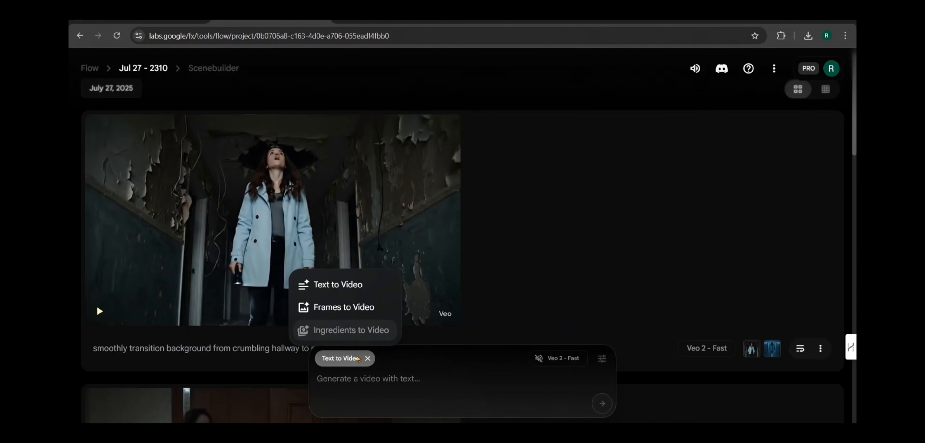
click(350, 318)
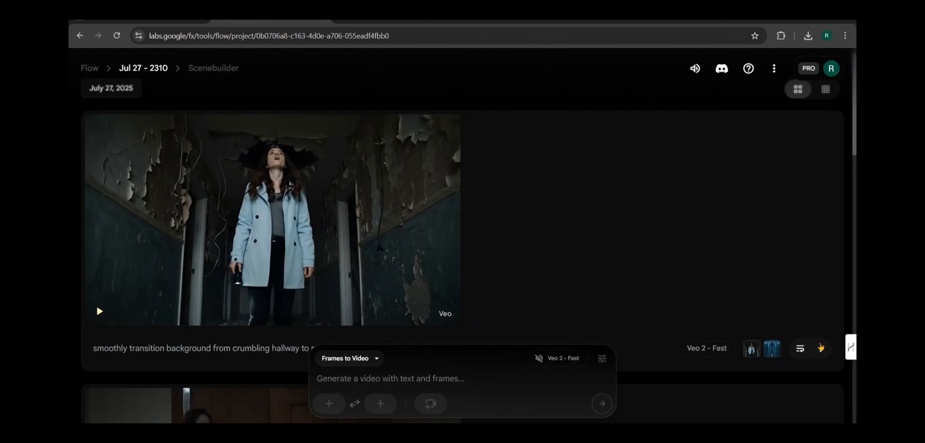
click(800, 349)
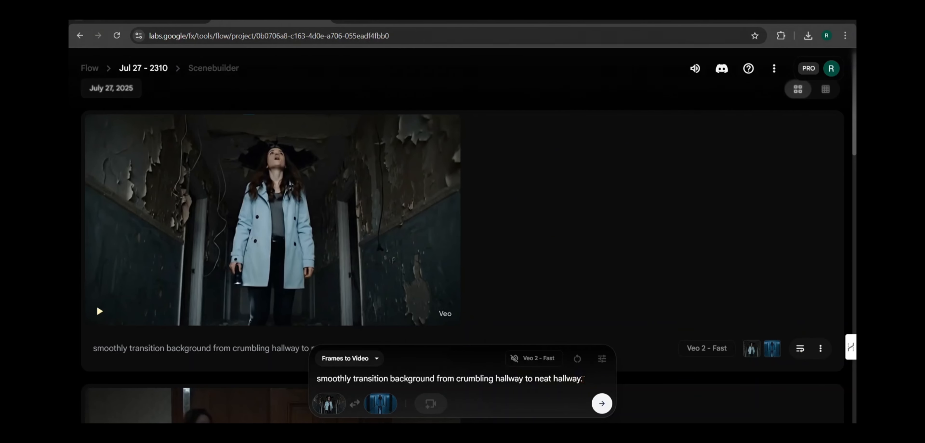
Step: Add "the woman stay steady while background change automatically and so woman feel scared in her face." to the prompt, generate the clip and play it
text(the woman stay steady while background change automatically and wom)
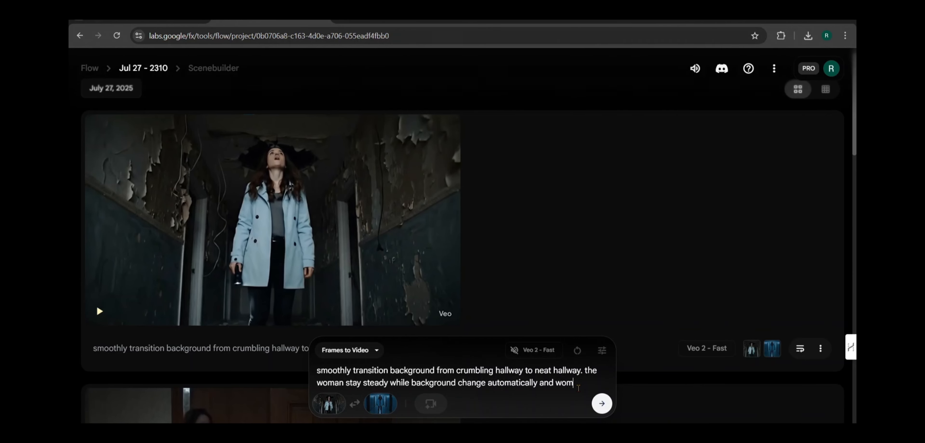
text(cared)
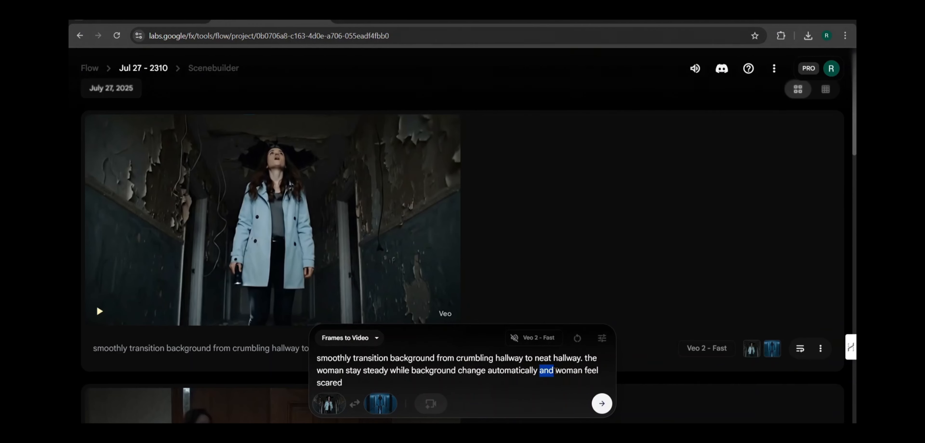
text(and so)
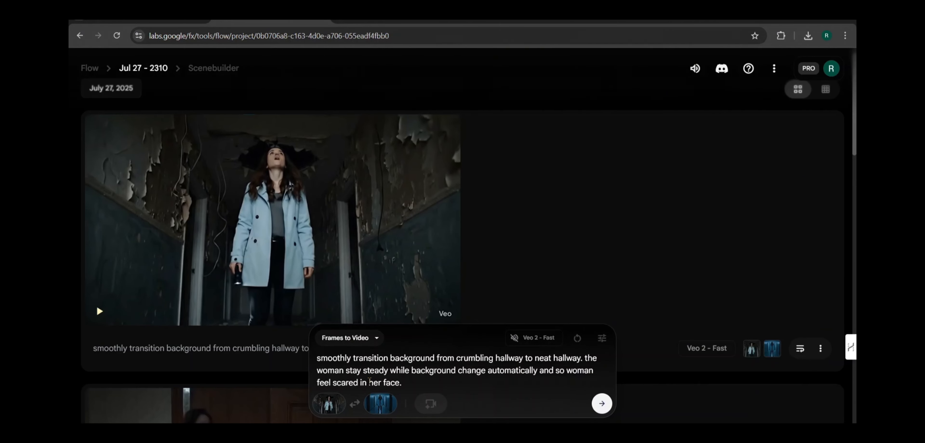
key(Return)
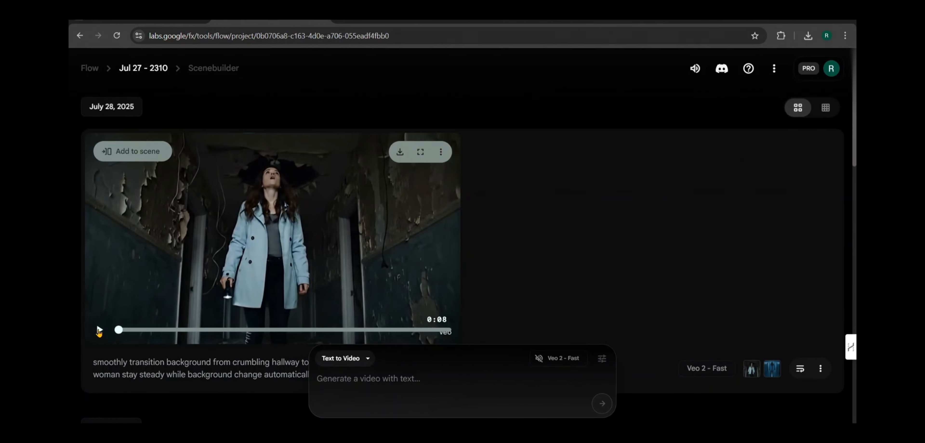
click(100, 330)
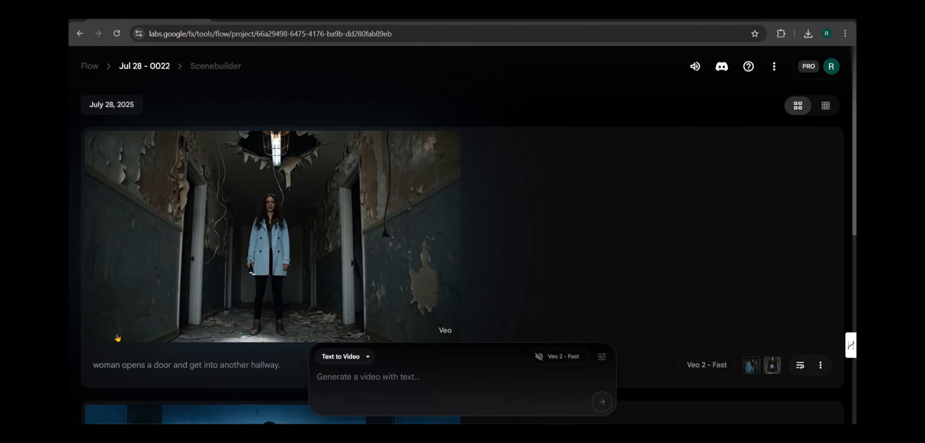
Step: Play the clip of the woman opening a door into another hallway and the Scene 4 ghost clip
click(99, 328)
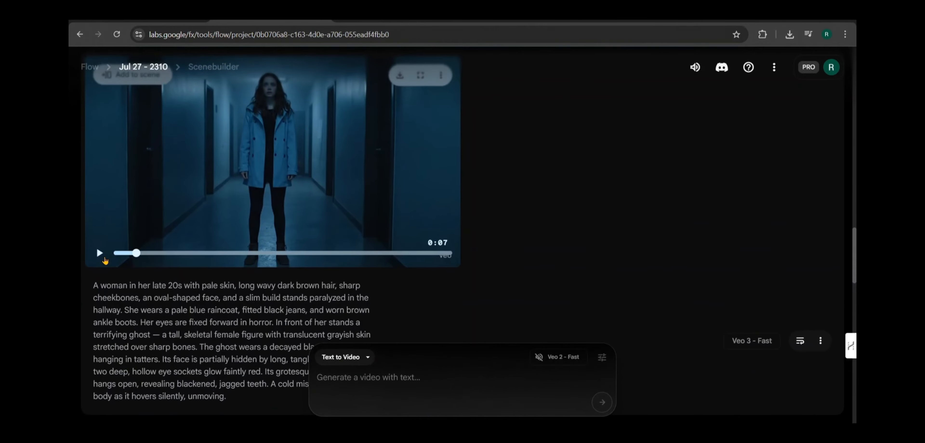
click(100, 254)
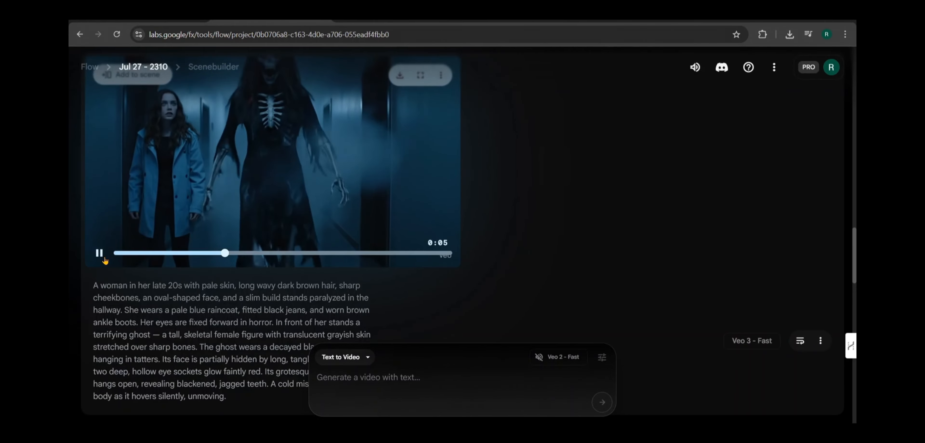
scroll(221, 194, up, 1)
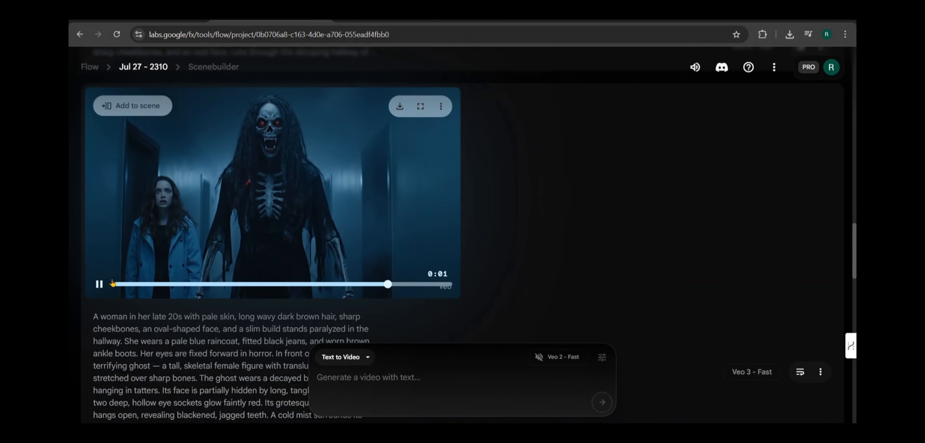
click(104, 289)
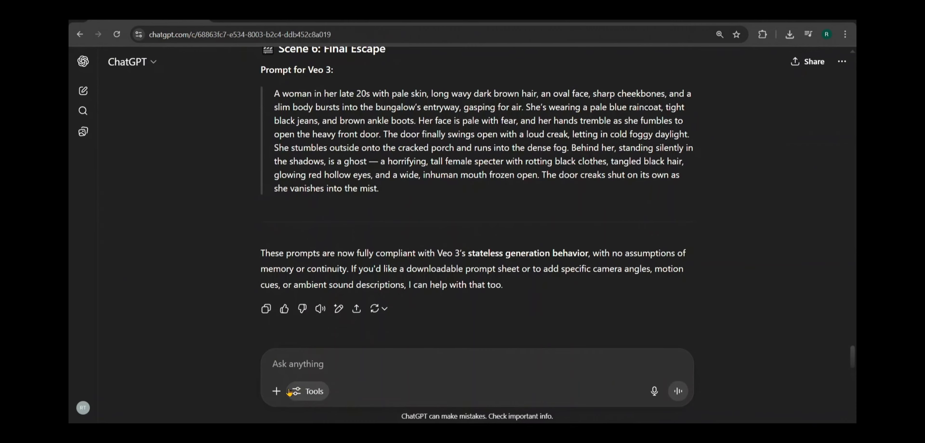
Step: In ChatGPT, attach Screenshot 2025-07-27 234815.png and ask for a video prompt whose first cam shot shows this woman and next shows a ghost
click(278, 391)
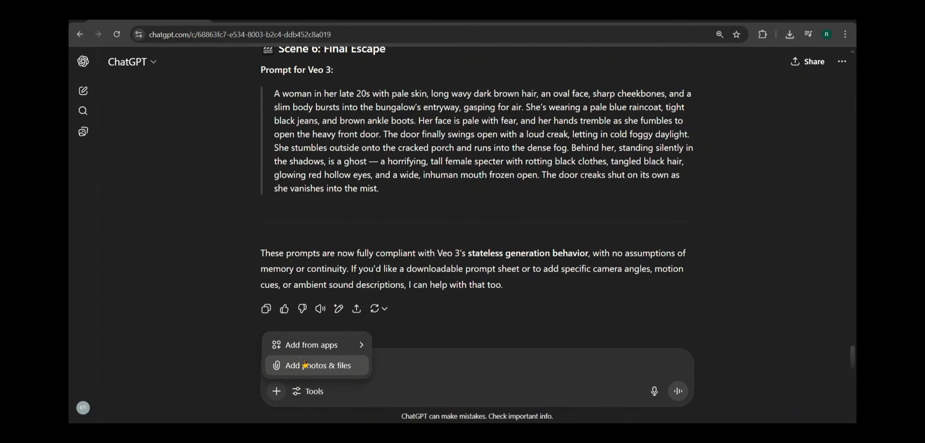
click(305, 364)
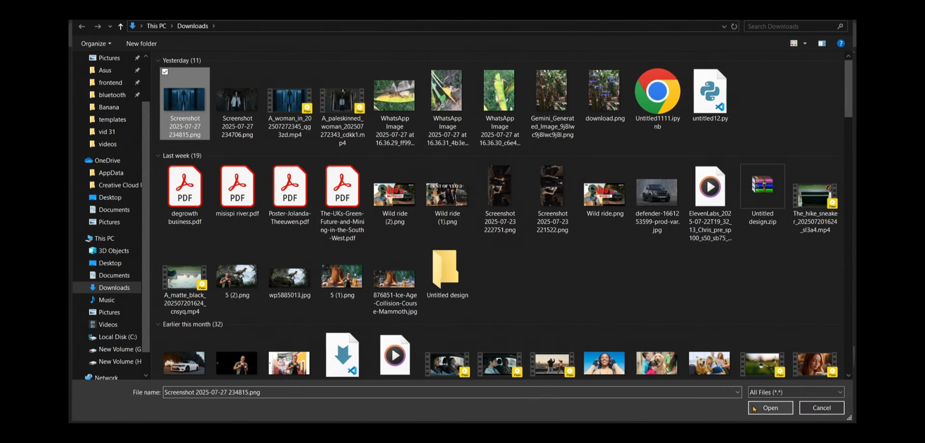
click(770, 408)
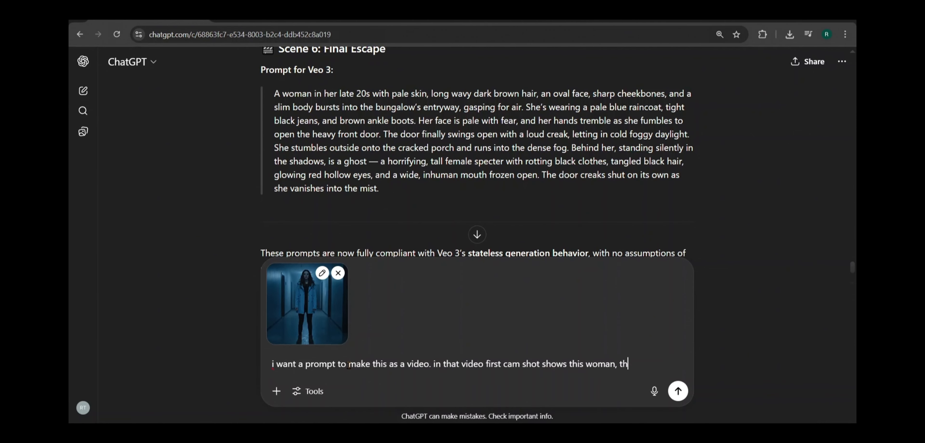
text(cam shot shows the)
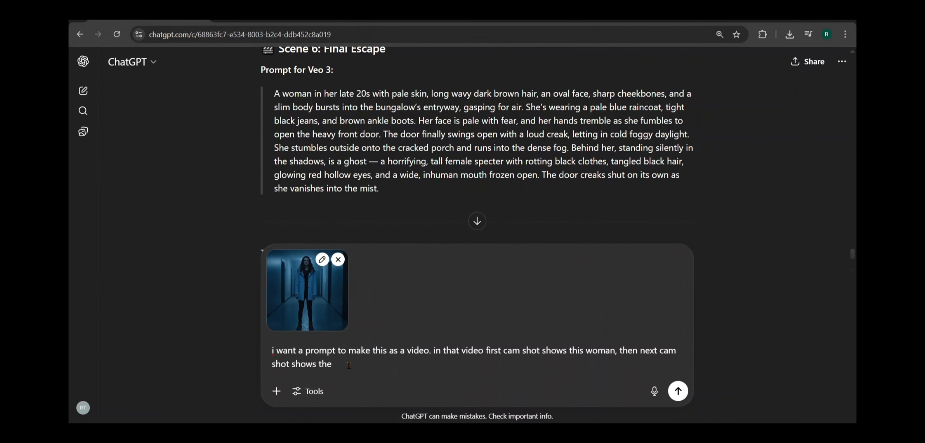
Step: Append the Scene 4 ghost description, specify only the woman visible in the first shot and only the ghost in the second, and send the request
scroll(510, 197, up, 10)
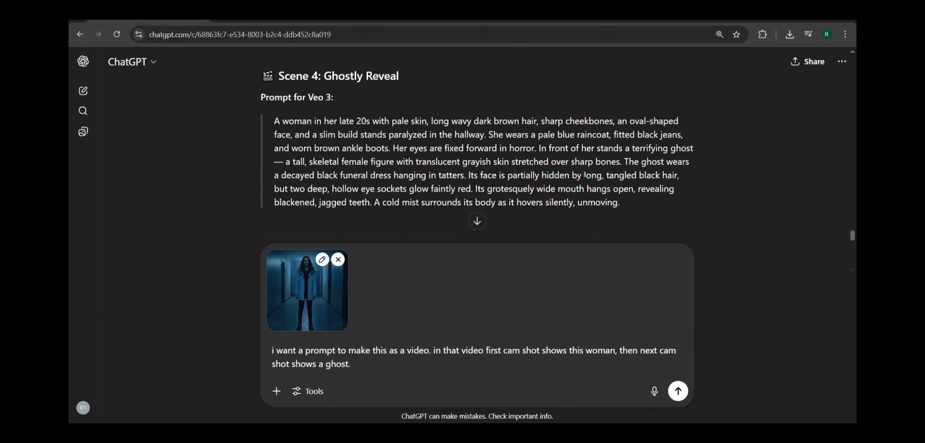
drag(625, 148, 619, 203)
right_click(495, 162)
click(517, 171)
click(359, 370)
key(ctrl+v)
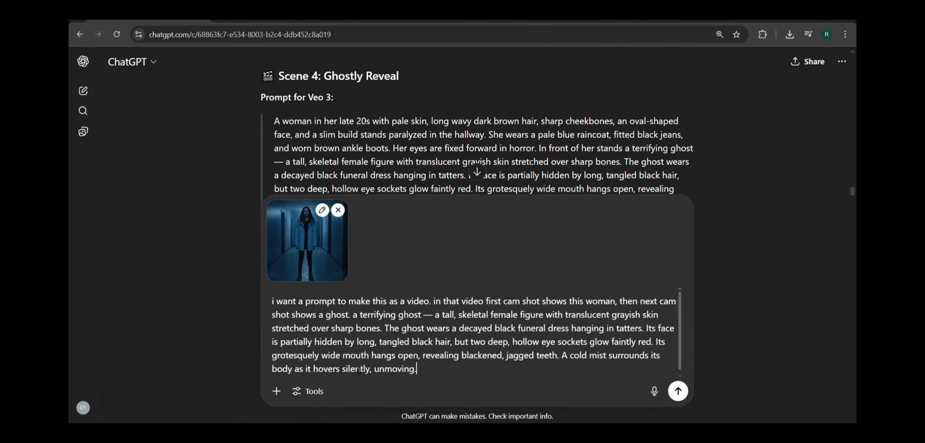
text(this is like ghost is other side and woman is looking at ghost. but in 1 st cam shot only woman is visible , then 2nd cam shot only ghost is visible.   so give me a prompt to this.)
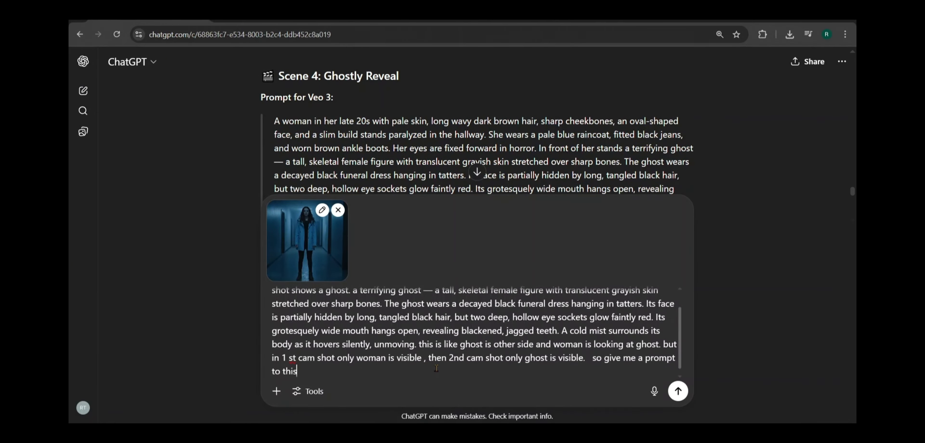
key(Return)
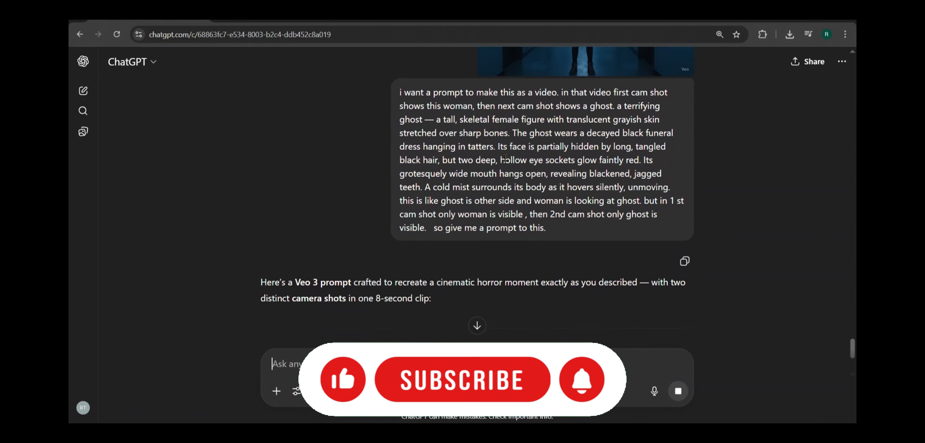
Step: Copy the full "Woman Sees the Ghost (Two-Shot Sequence)" prompt from the reply
scroll(507, 162, down, 3)
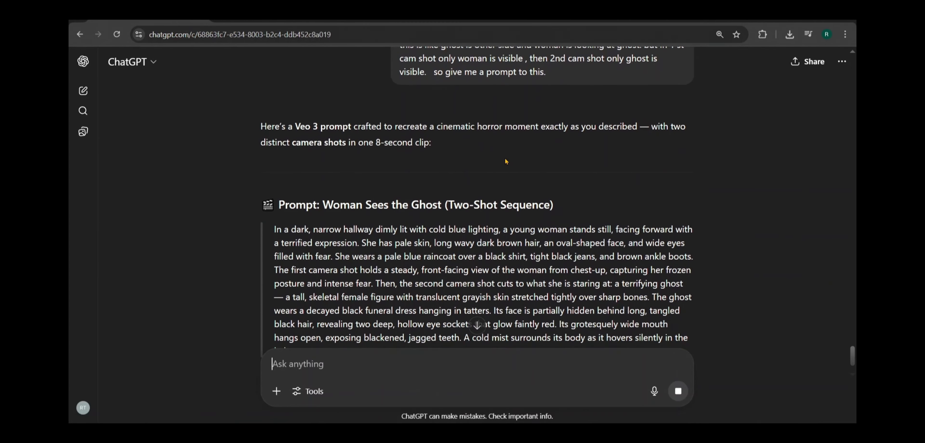
scroll(506, 162, down, 1)
drag(274, 155, 395, 293)
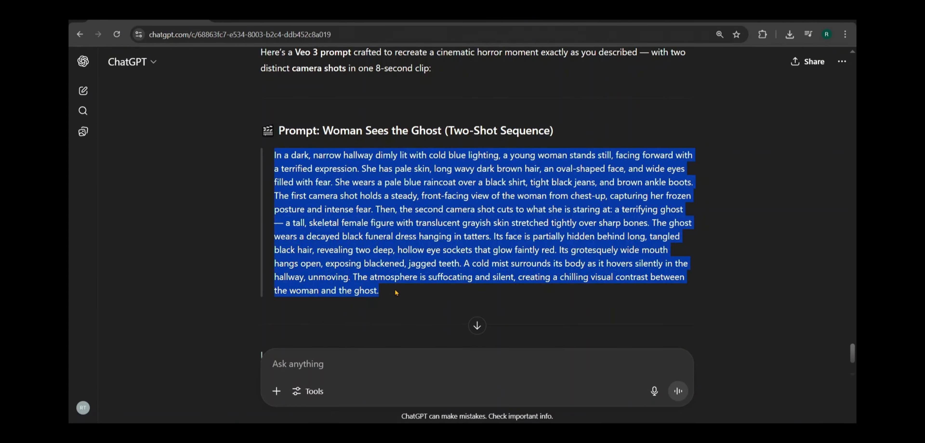
right_click(376, 220)
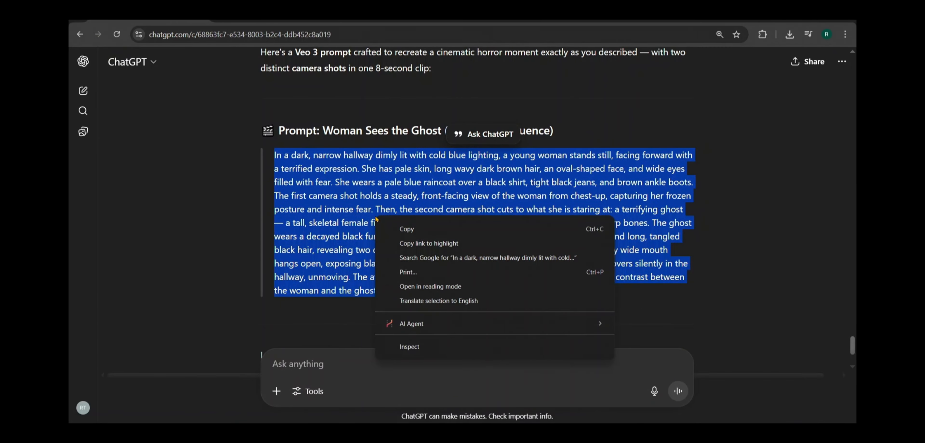
click(421, 226)
Step: Switch to the Google Flow project Jul 28 - 0022 and set its generation mode to Frames to Video
click(271, 16)
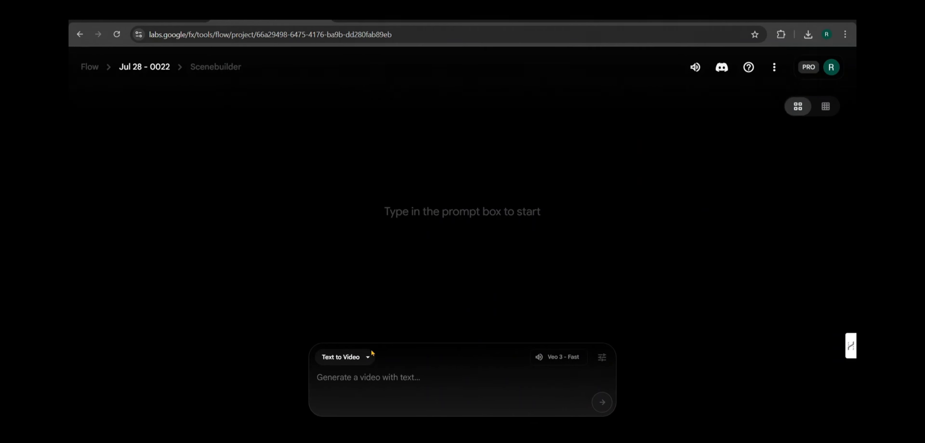
click(368, 357)
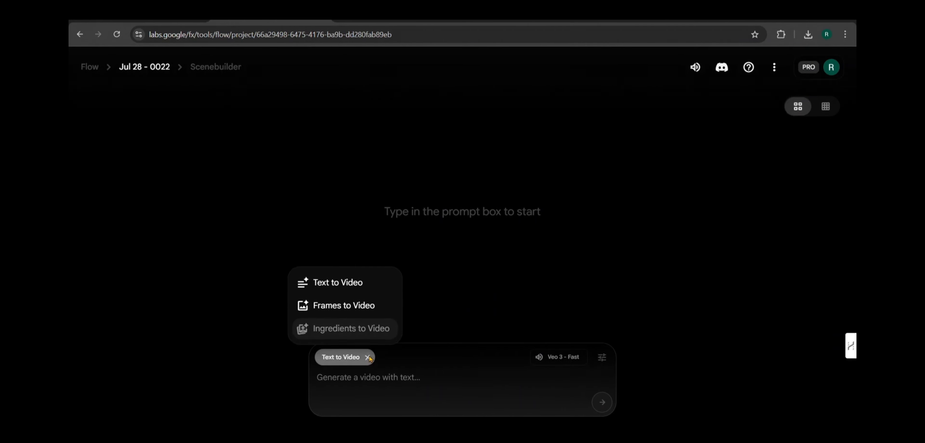
click(356, 311)
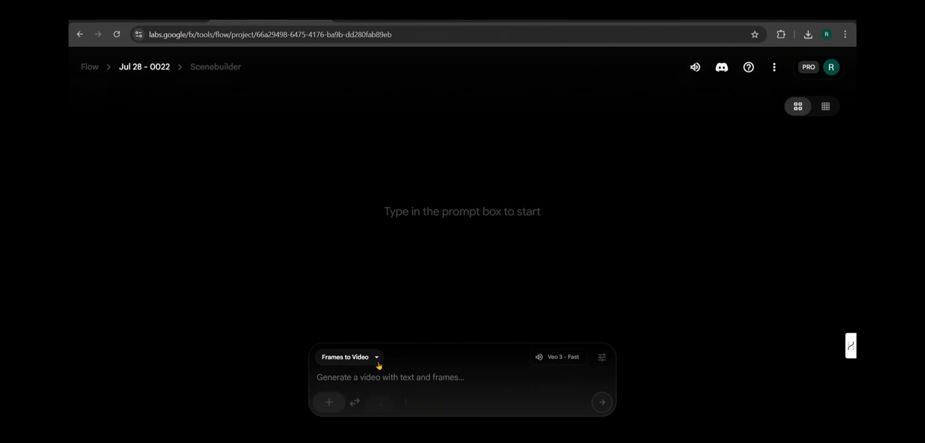
Step: Use the woman in the blue hallway as the first frame and paste the copied two-shot prompt without its closing atmosphere sentence
click(328, 411)
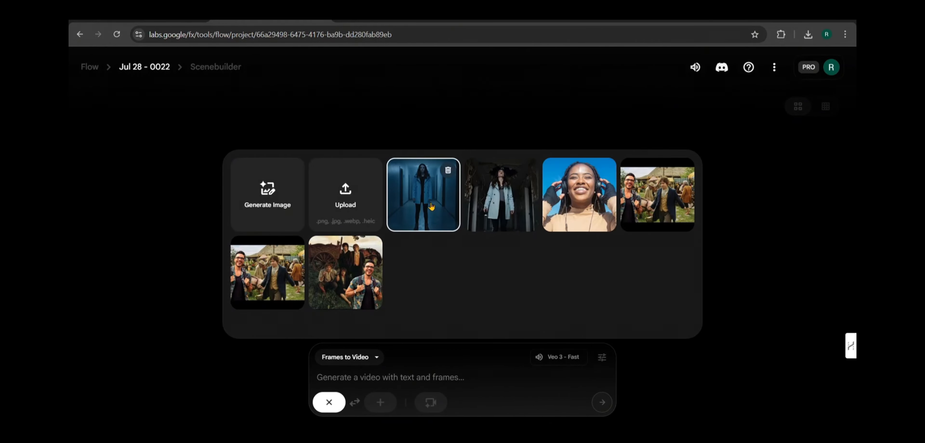
click(431, 207)
click(403, 378)
key(ctrl+v)
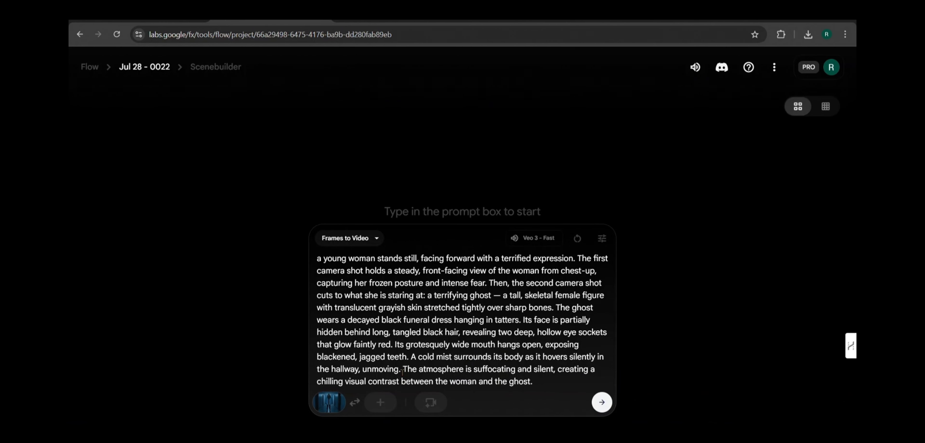
drag(403, 370, 539, 380)
key(BackSpace)
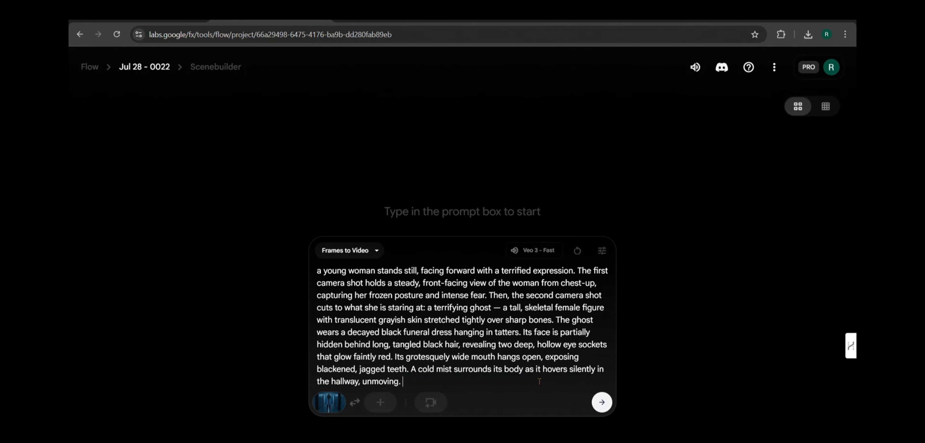
Step: Generate the two-shot ghost reveal video and play the resulting clip
click(603, 406)
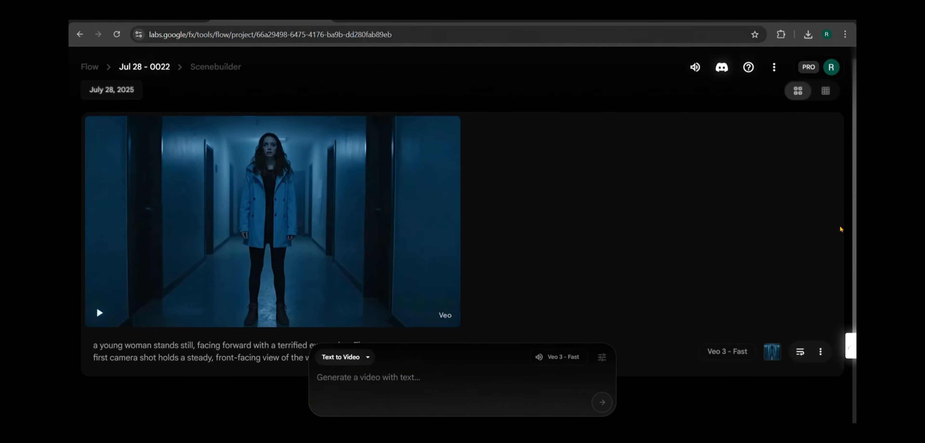
click(100, 314)
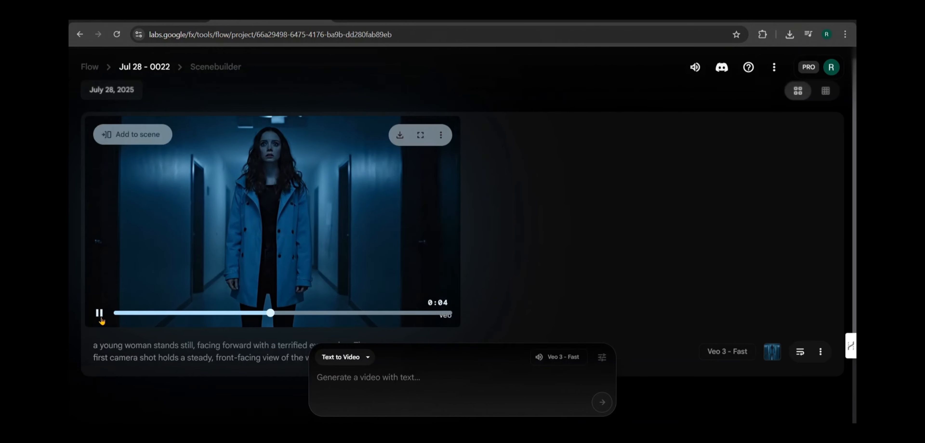
click(102, 320)
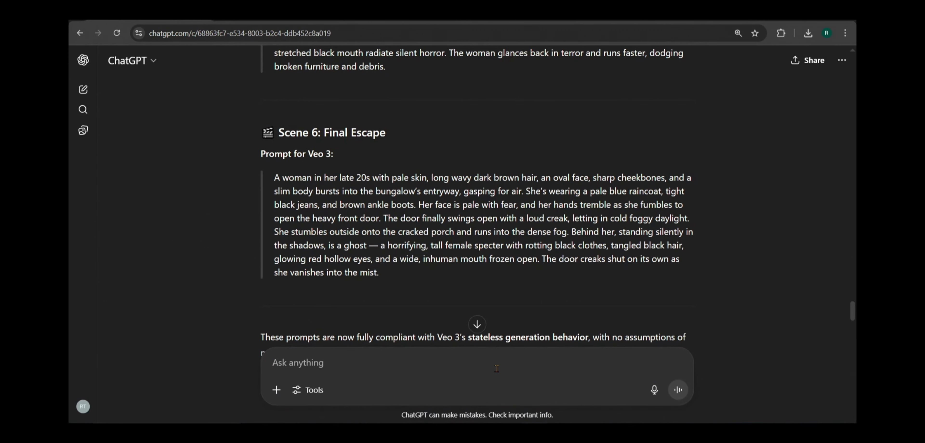
Step: In ChatGPT, write that the final escape scene's background and environment should be as much close to 1st scene
text(the)
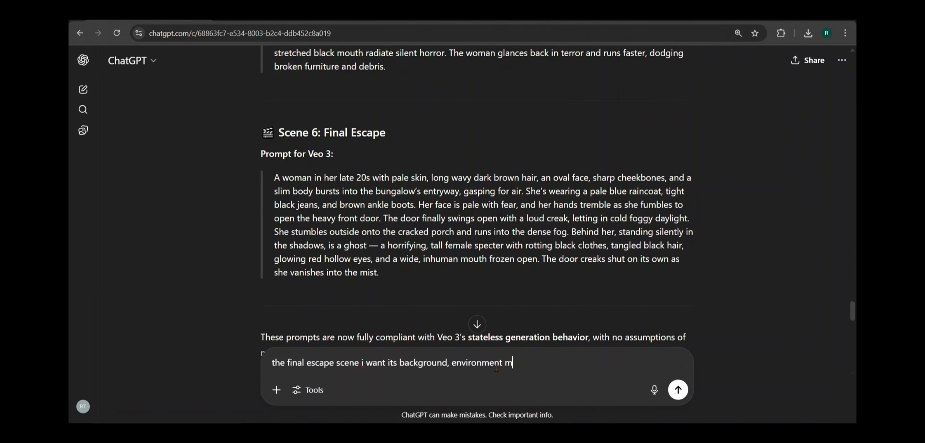
text(e to)
click(504, 365)
text(as)
click(578, 365)
text(1st scene)
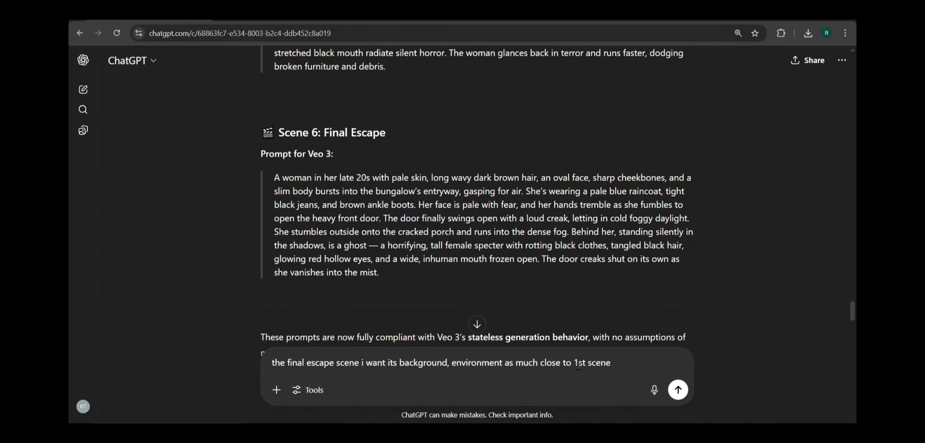
text(. also in this scene there)
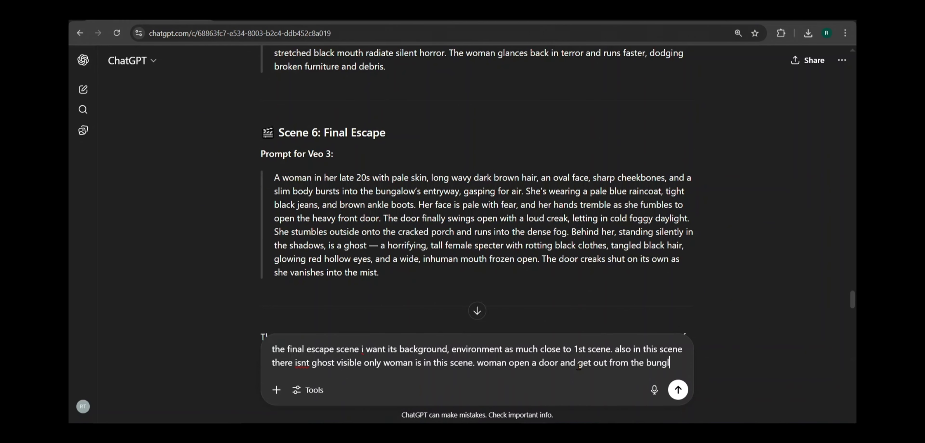
Step: Specify no ghost, only the woman leaving the bungalow through a door, opposite of the 1st scene, and request the refined final escape prompt
text(alow  like opposite of the 1st scene. so refine final escape prompt to)
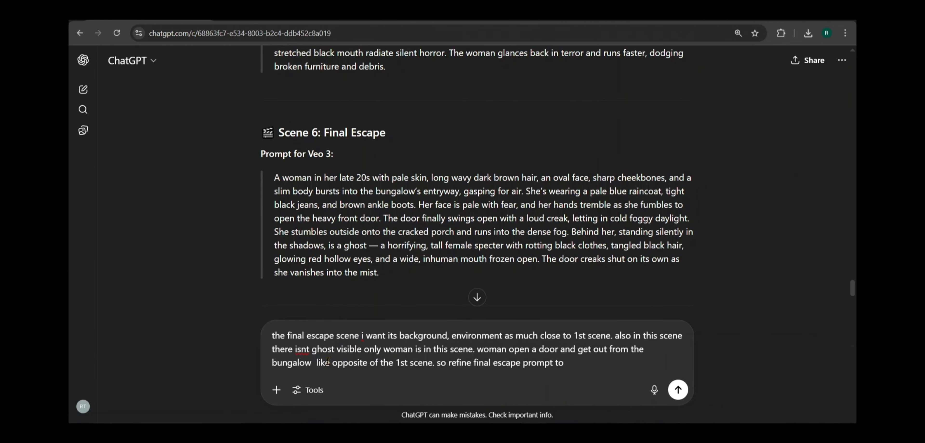
text(.)
key(Return)
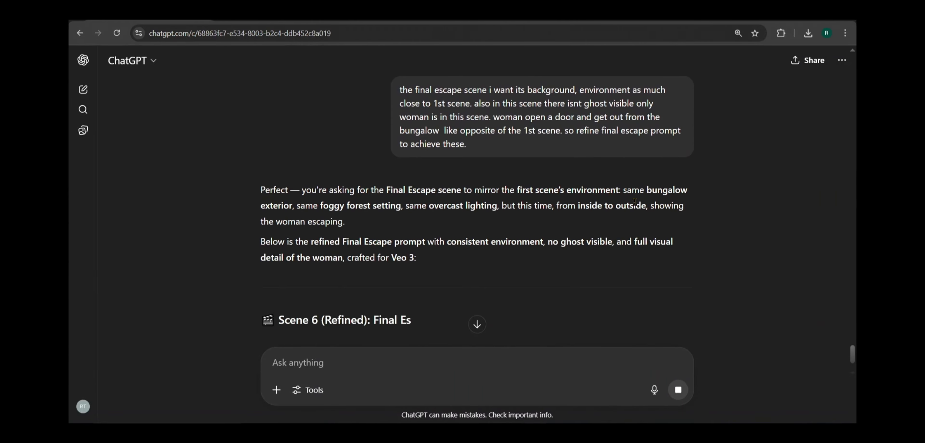
Step: Copy the full refined Scene 6 "Final Escape – Mirror of the Arrival" prompt and paste it into the Google Flow project Jul 27 - 2310
scroll(635, 206, down, 5)
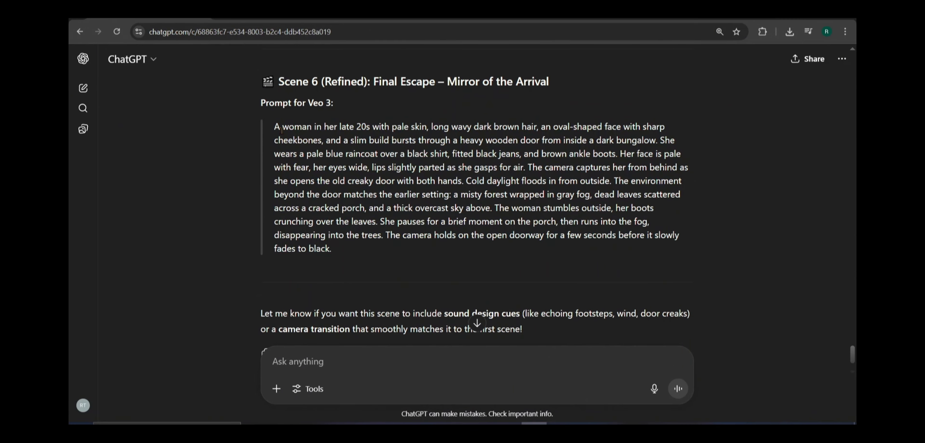
drag(274, 127, 375, 263)
key(ctrl+c)
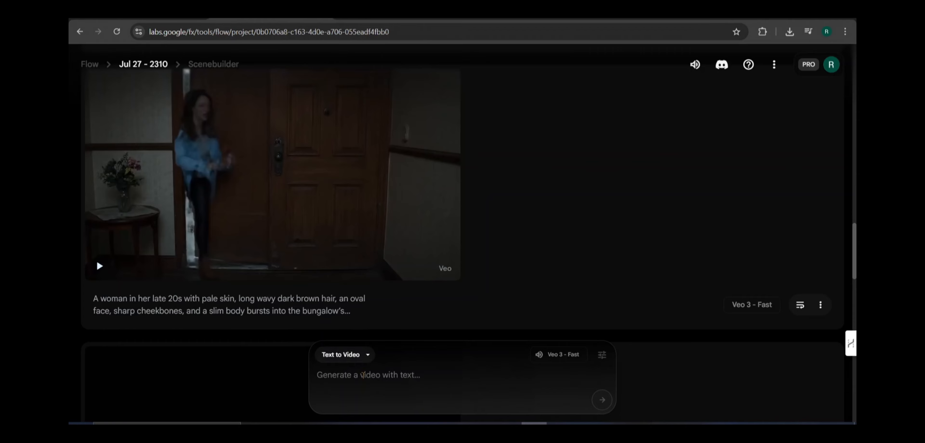
key(ctrl+v)
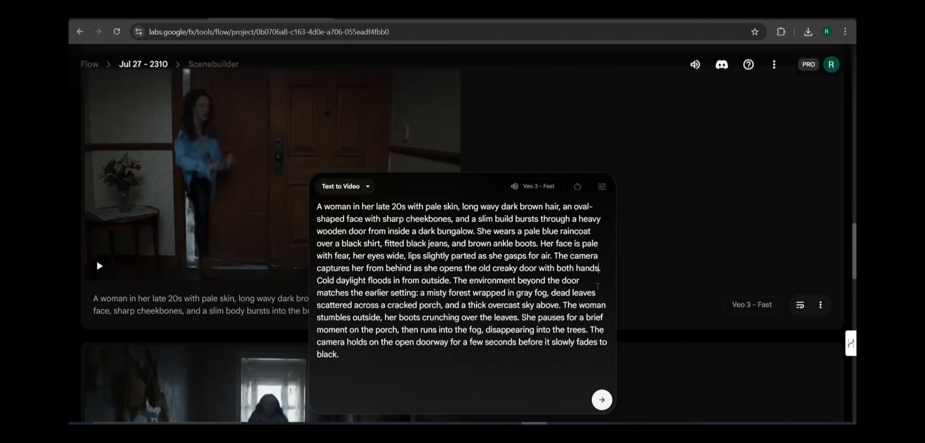
Step: Insert "from inside the bungalow" after "with both hands" and replace "The environment beyond the door matches the earlier setting:" with "then she runs to"
text(rom inside the bun)
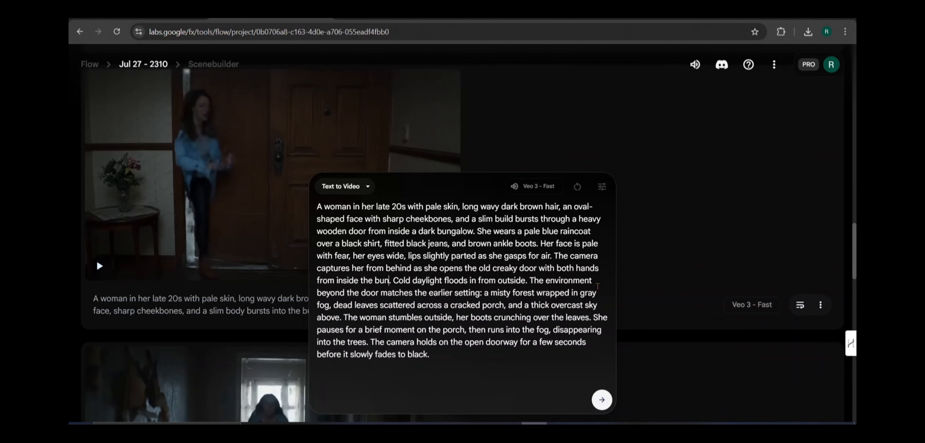
text(galow)
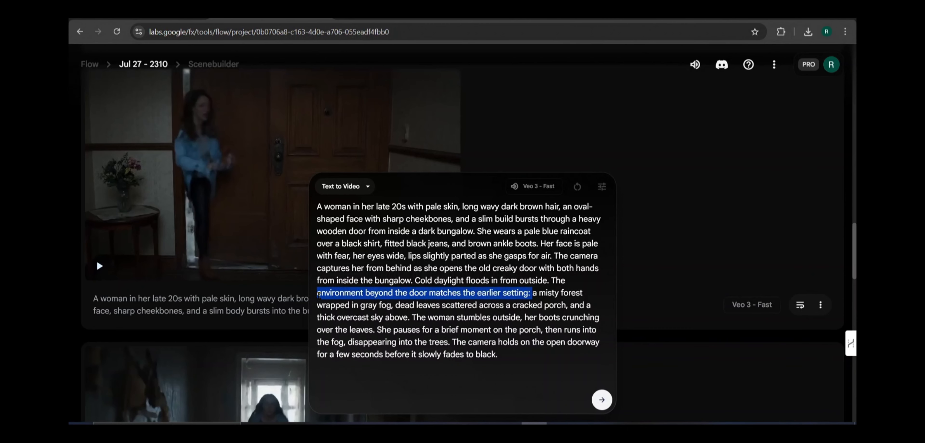
key(BackSpace)
text(then she)
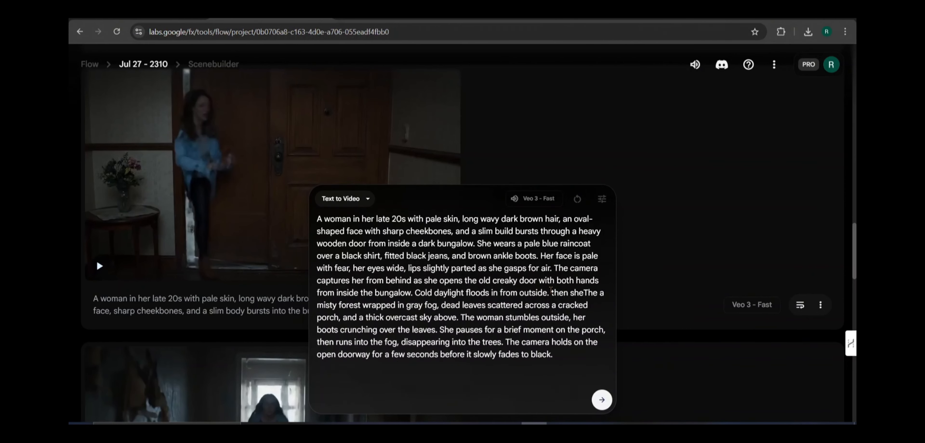
text( runs)
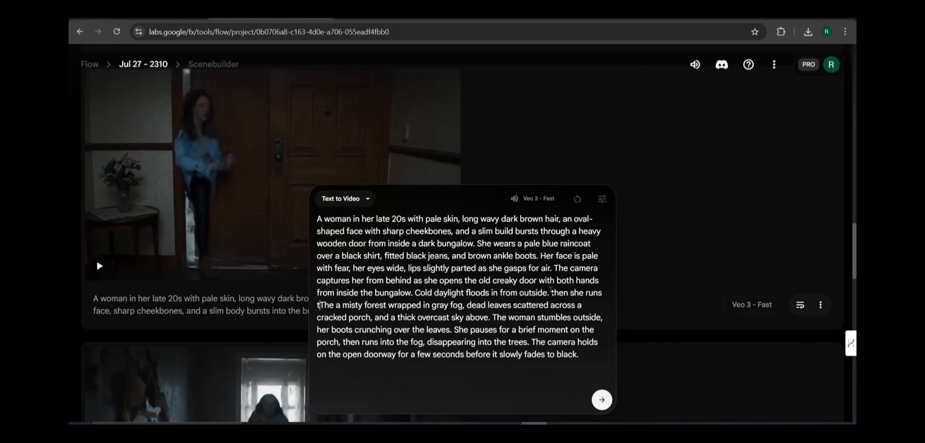
double_click(335, 308)
key(BackSpace)
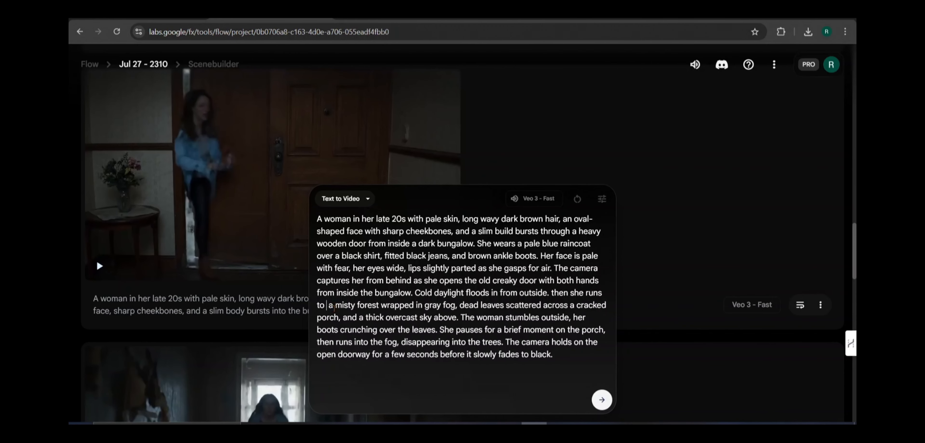
Step: Shorten the stumbling and porch-pause sentences to "and she disappearing into the trees" and generate the final escape video
key(BackSpace)
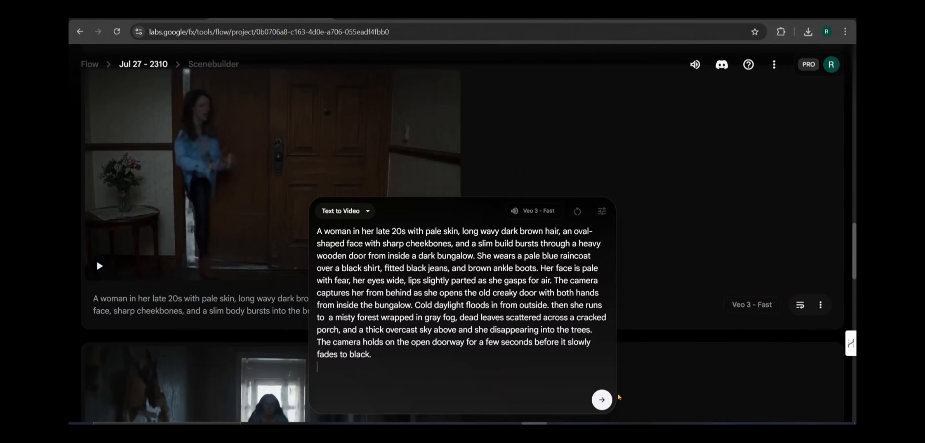
click(603, 401)
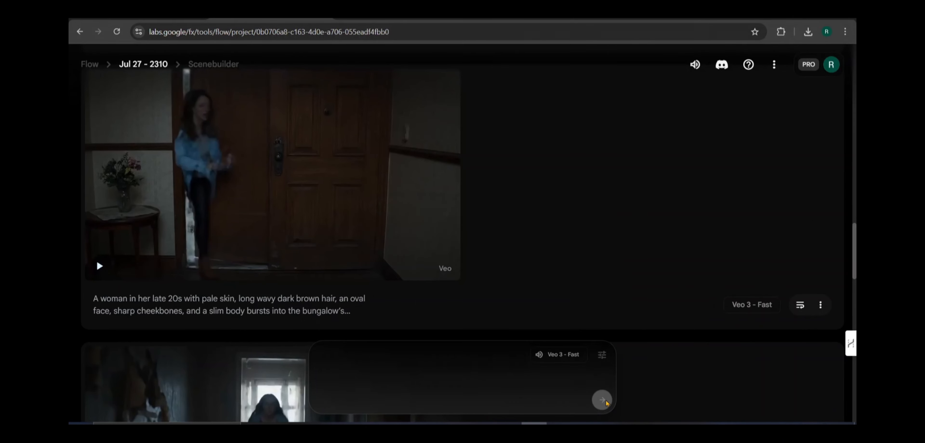
Step: Play the newly generated final escape clip at the start of the project's video list
scroll(593, 188, up, 5)
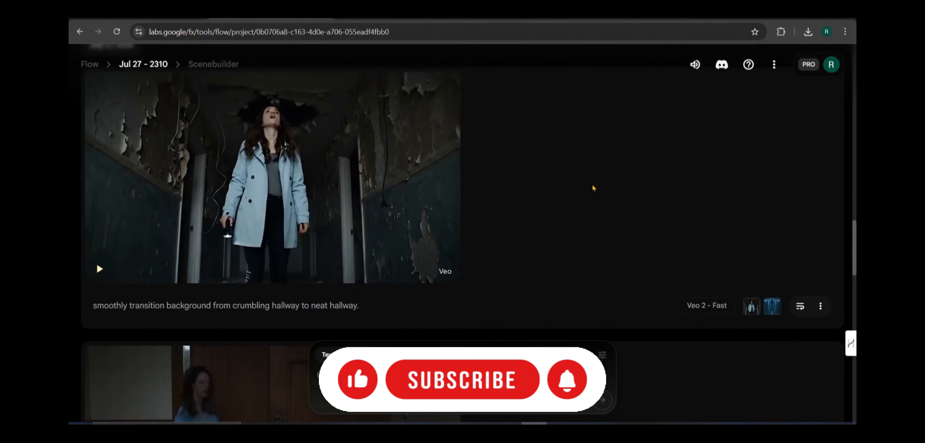
scroll(593, 187, up, 10)
scroll(592, 187, up, 3)
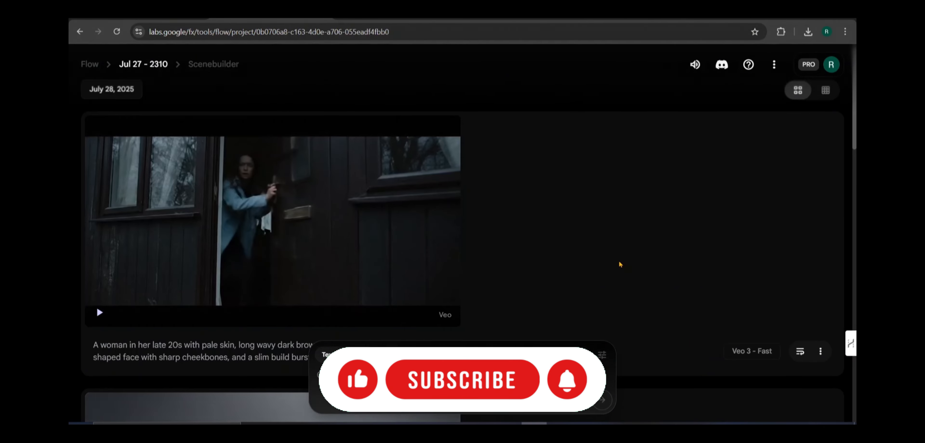
click(100, 319)
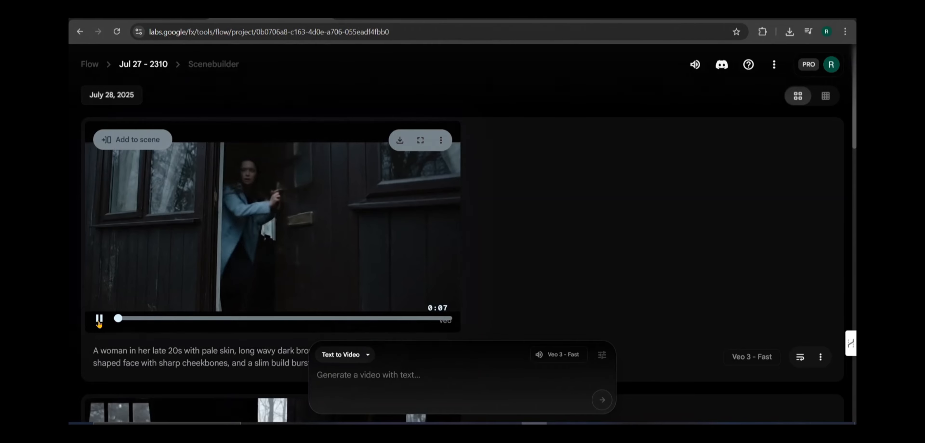